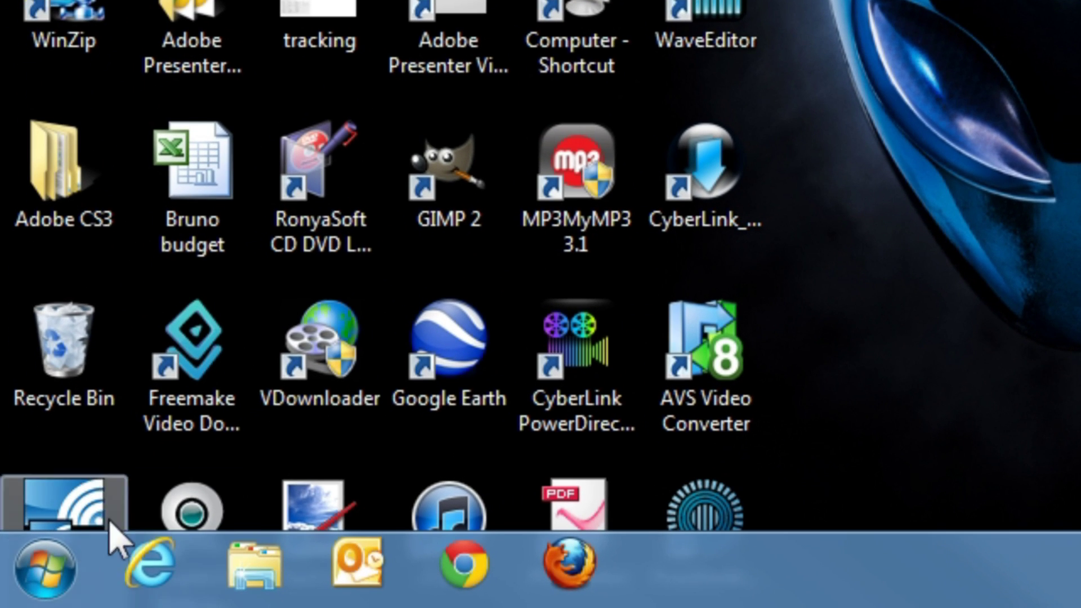
Step: Launch the Command Prompt by running cmd from the Run box
left_click(42, 575)
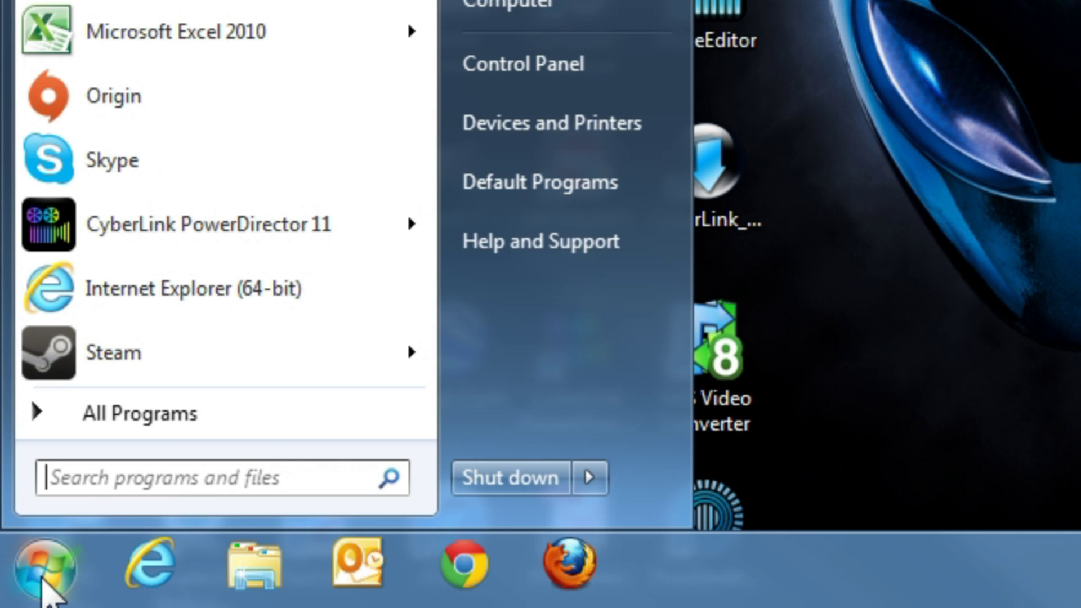
type("run")
key("Return")
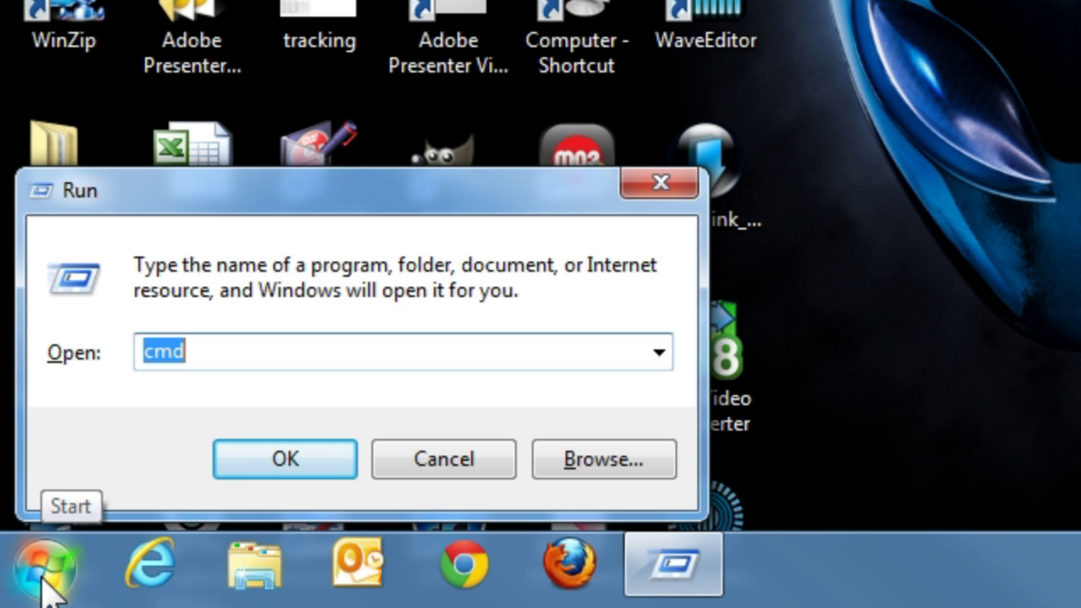
type("cmd")
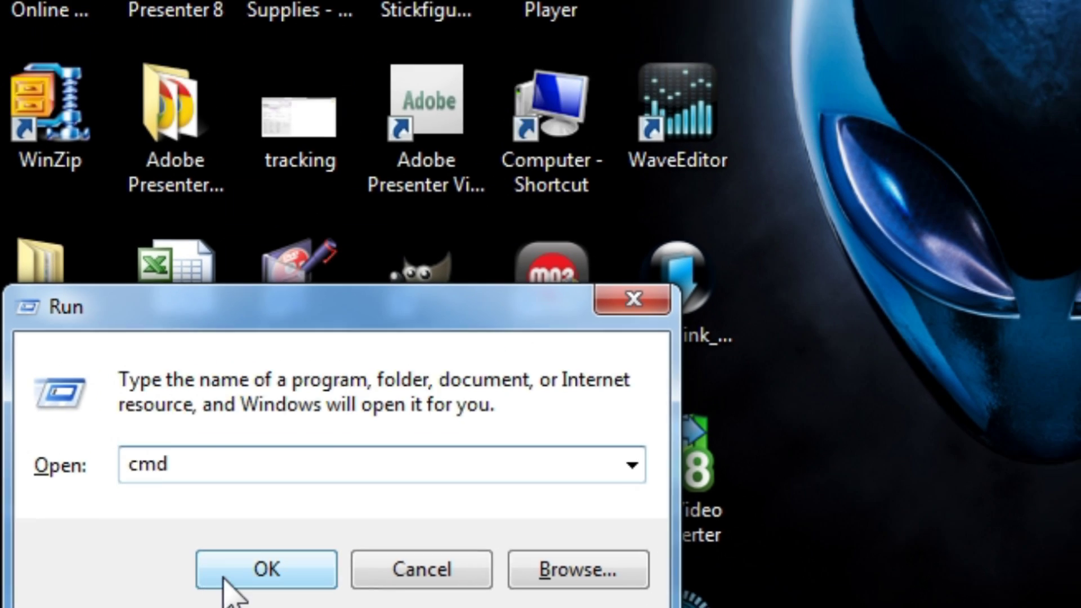
left_click(247, 467)
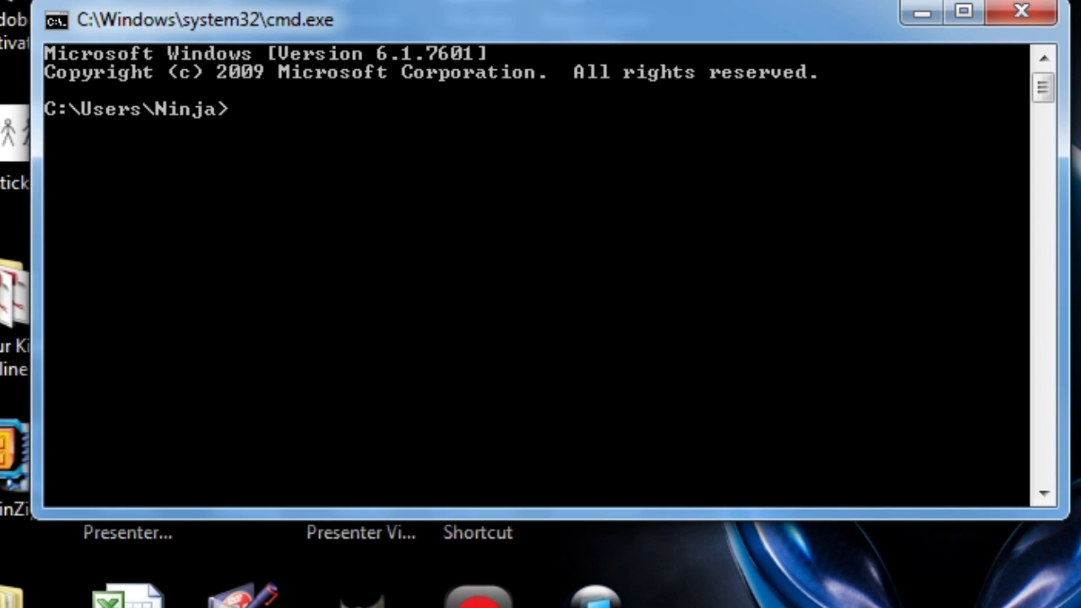
Step: Run ipconfig and read the default gateway 192.168.1.1
type("ipconfig")
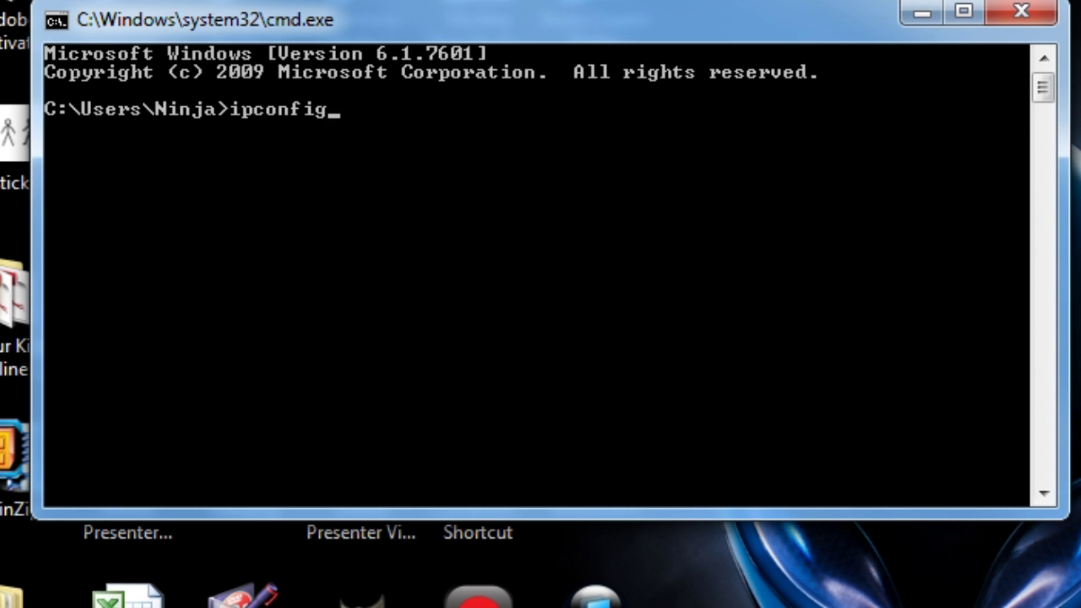
key("Return")
scroll(614, 281, "up", 8)
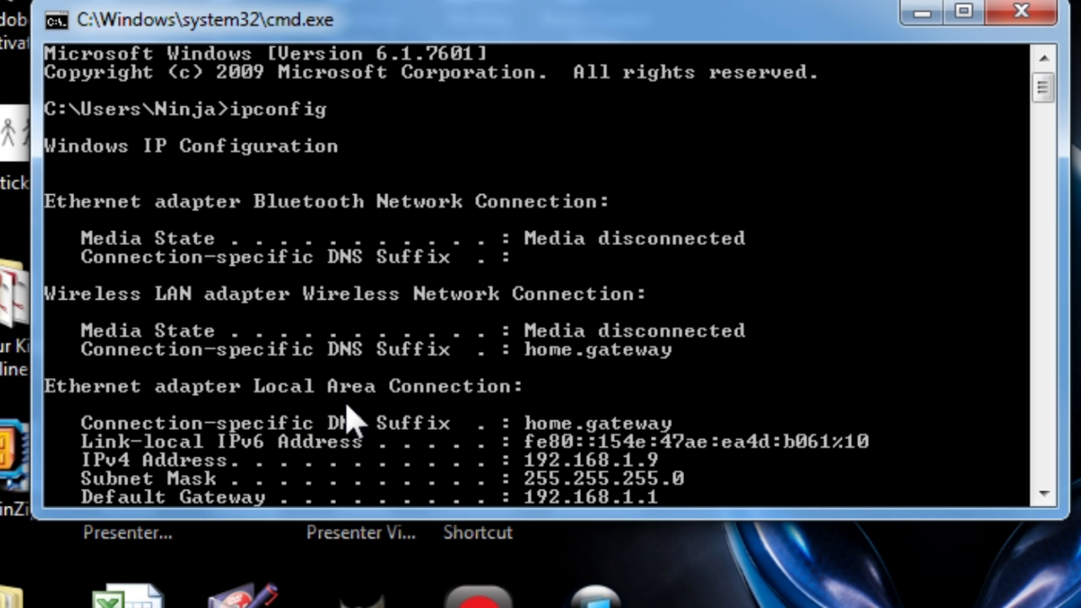
scroll(450, 425, "down", 1)
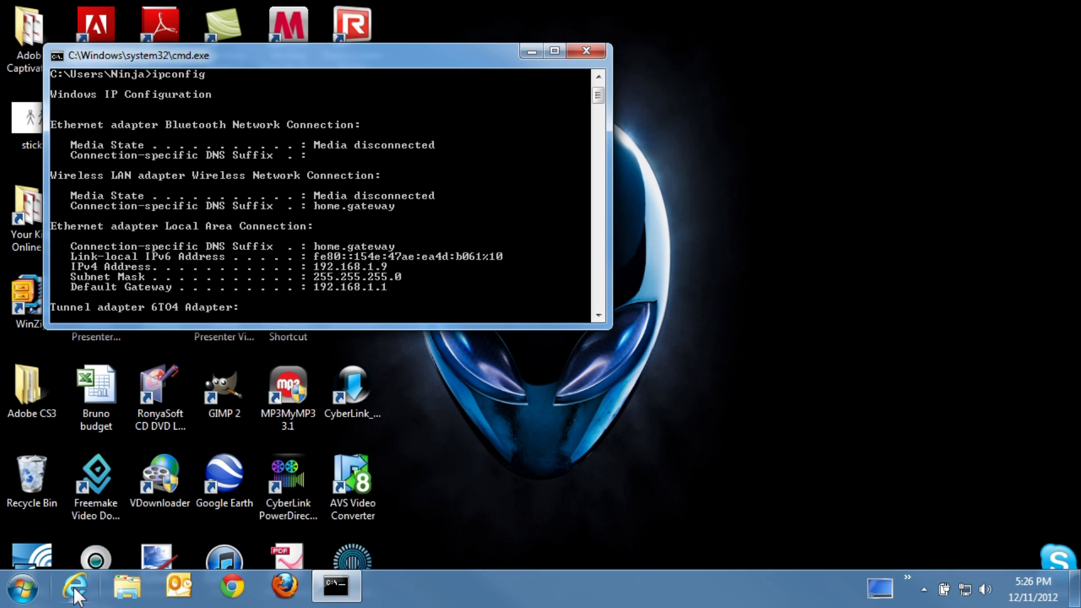
Step: In a new Internet Explorer window, browse to the router at 192.168.1.1
left_click(75, 593)
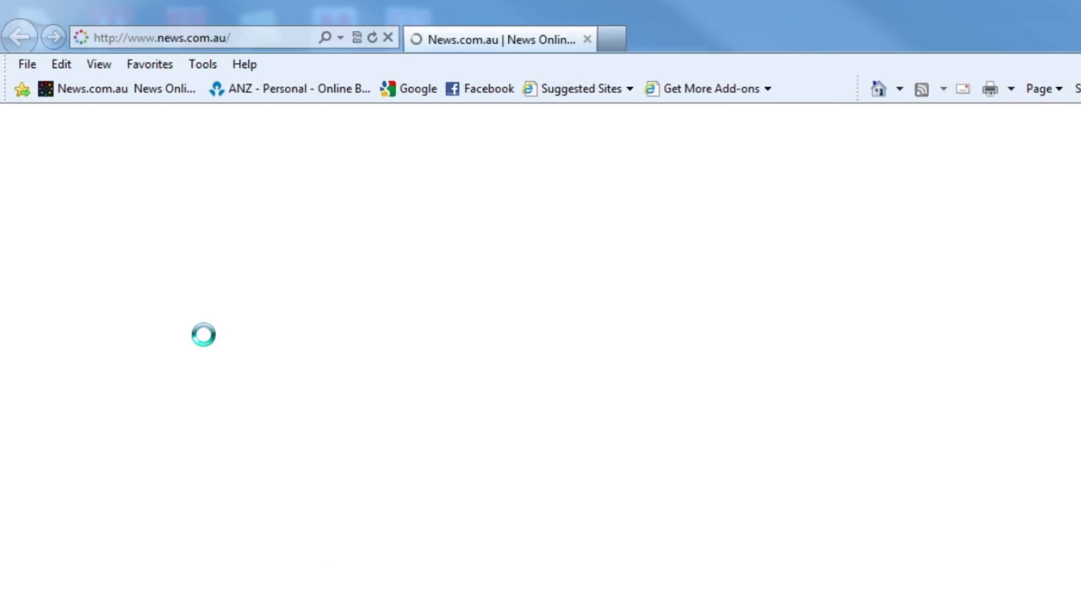
left_click(256, 56)
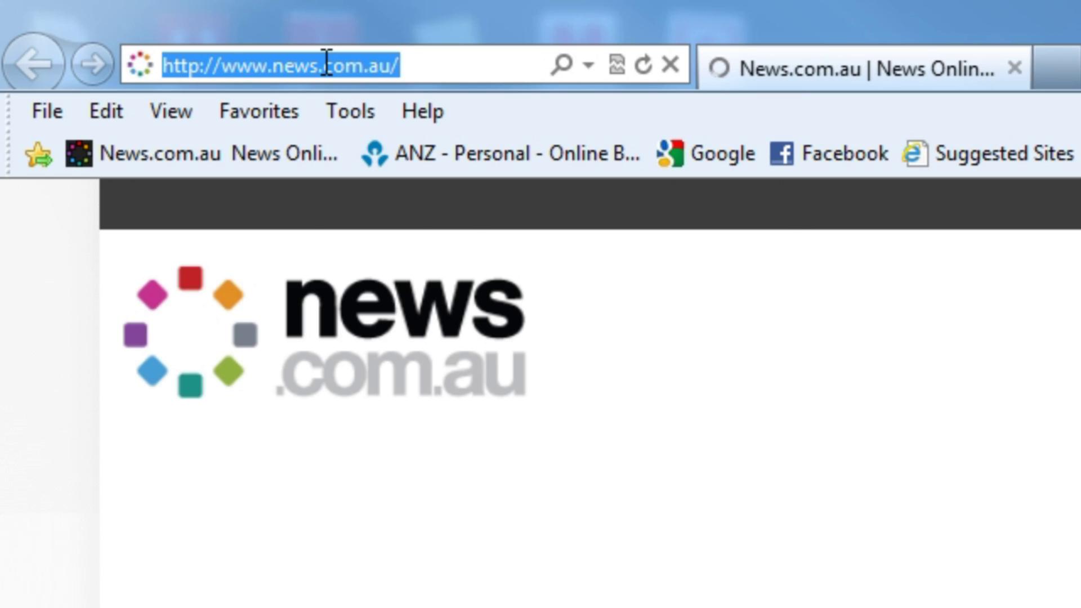
type("192.168.1.1/")
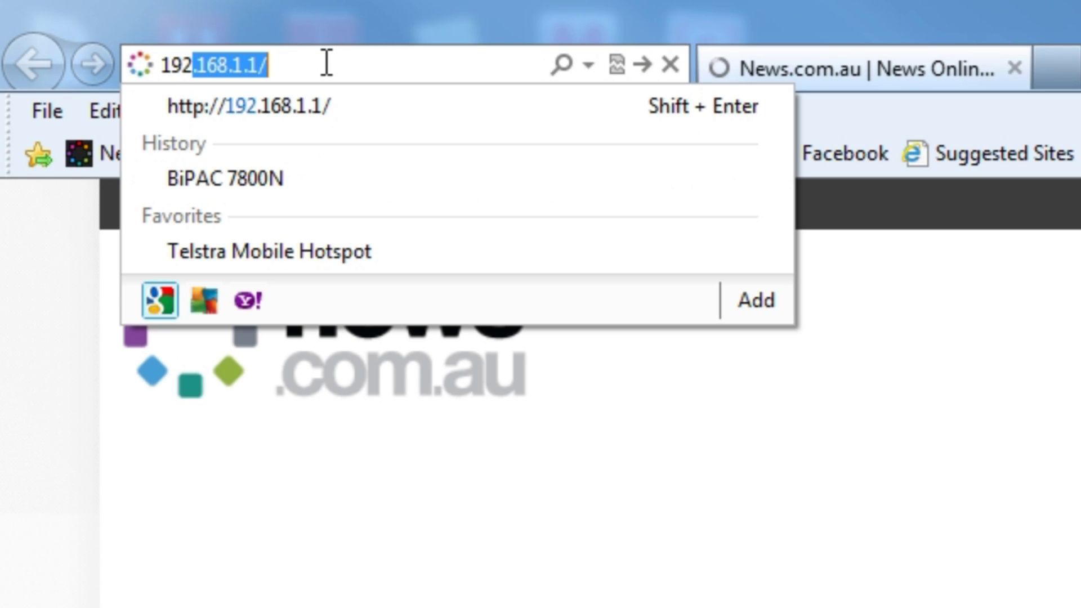
key("Return")
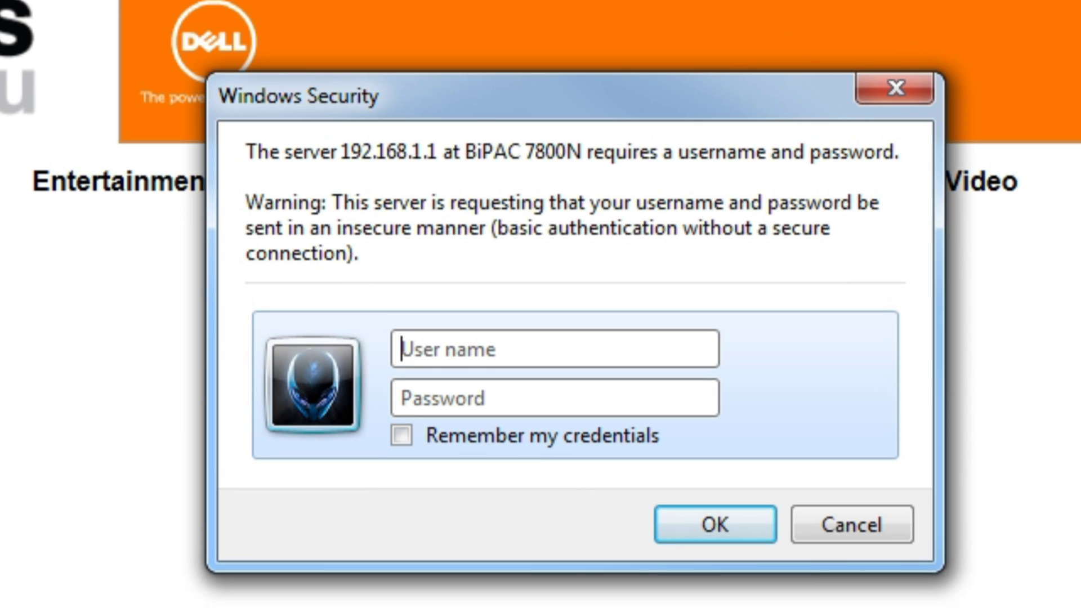
Step: Log in to the router with the admin username and its password
type("admin")
key("Tab")
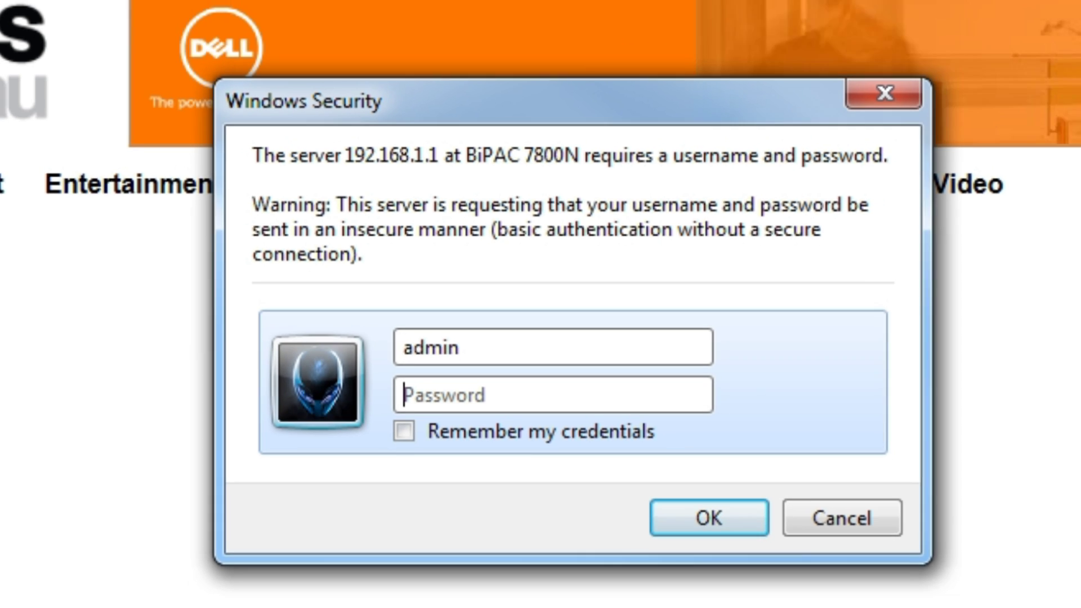
type("admin")
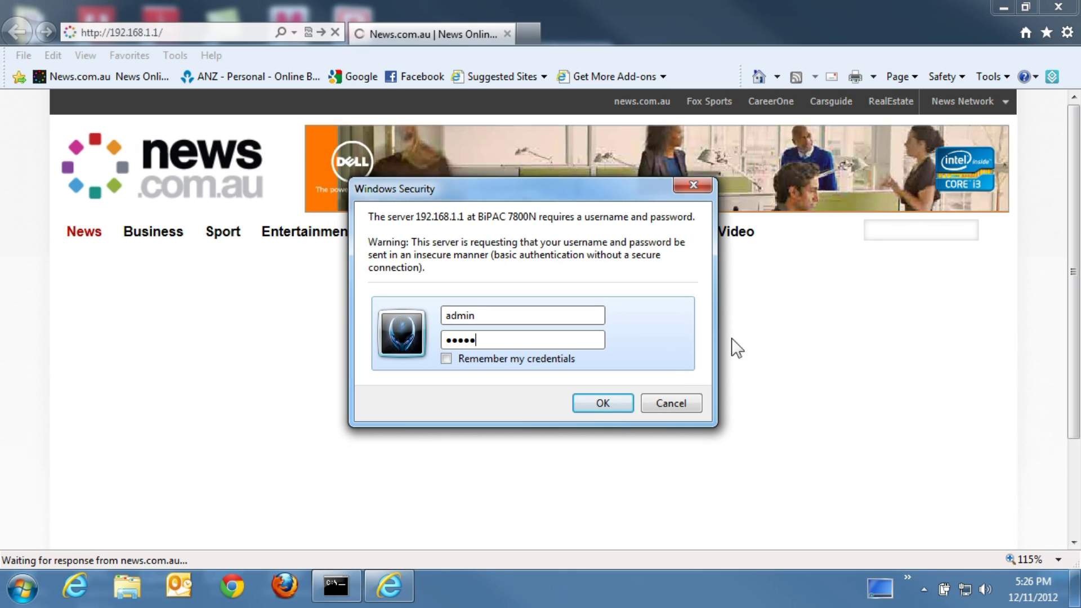
left_click(580, 401)
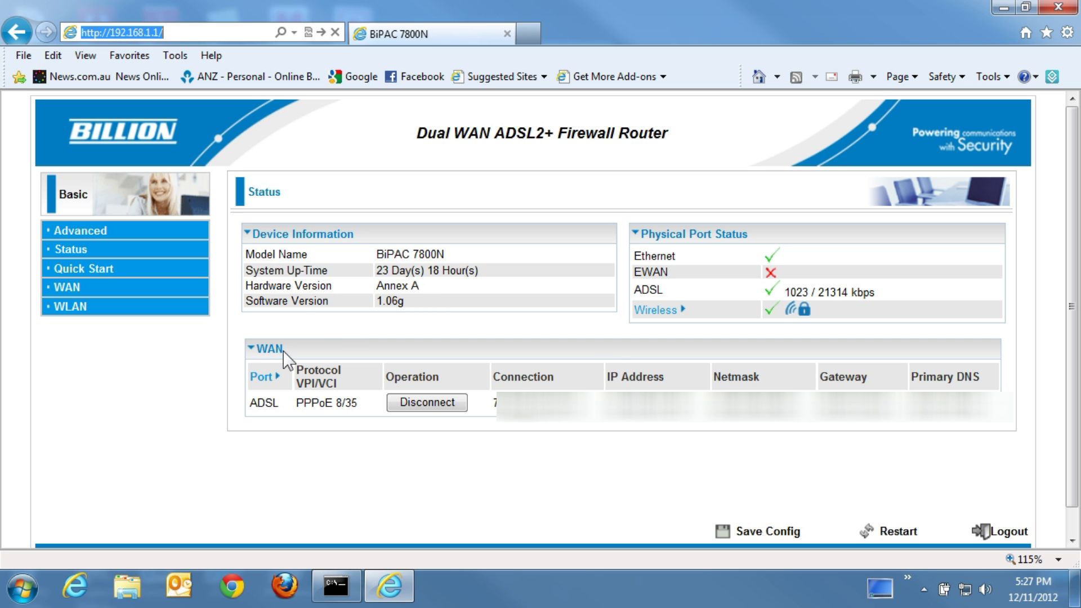
Step: Go to Advanced > Configuration > System > User Management and select the old, new and confirm password fields
left_click(91, 232)
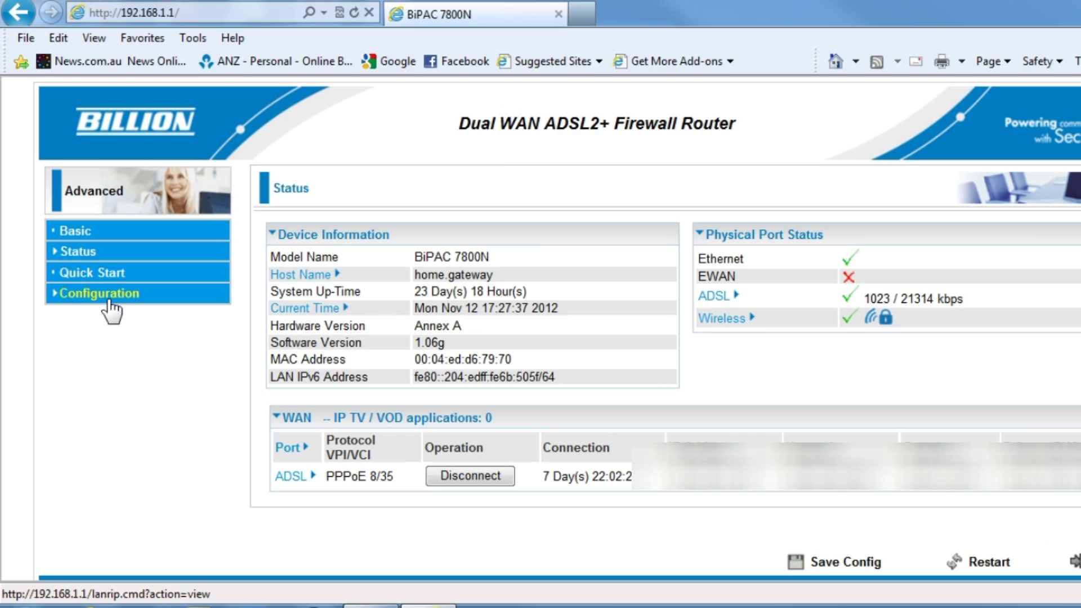
left_click(110, 303)
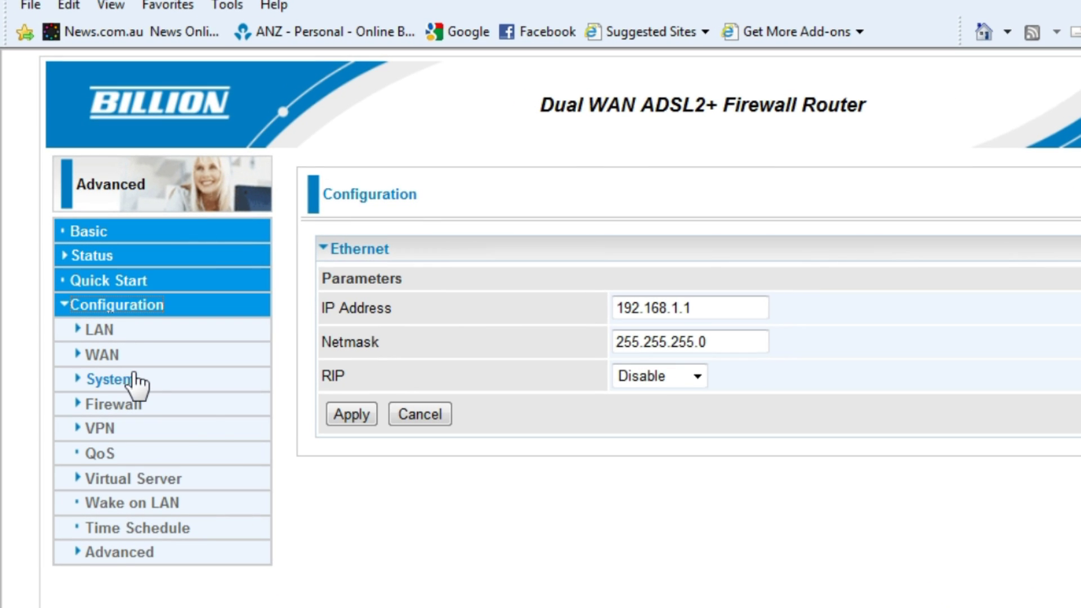
left_click(104, 355)
left_click(164, 506)
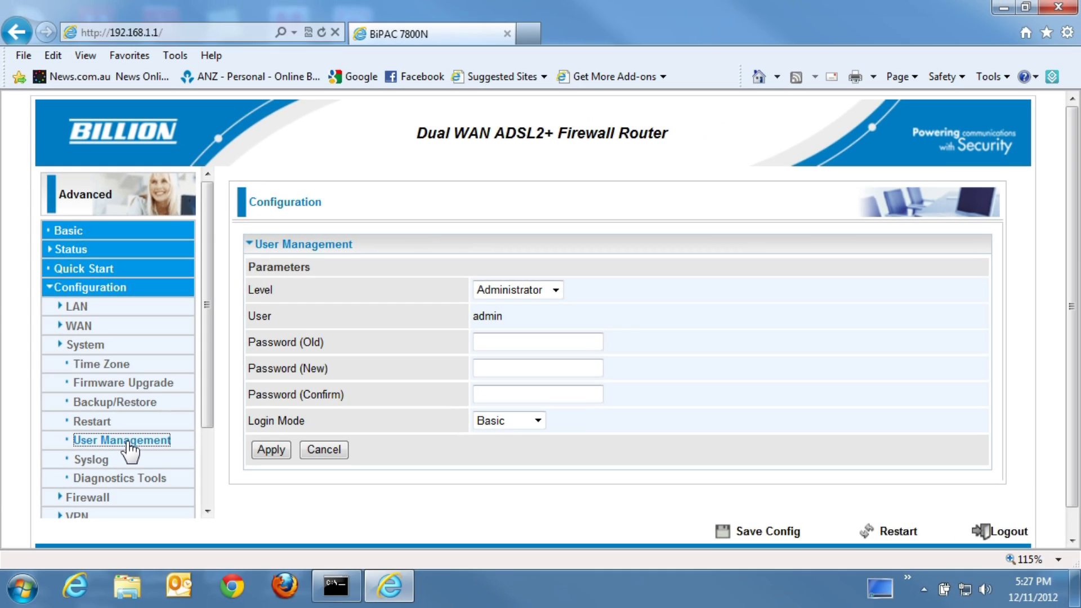
left_click(519, 340)
left_click(524, 367)
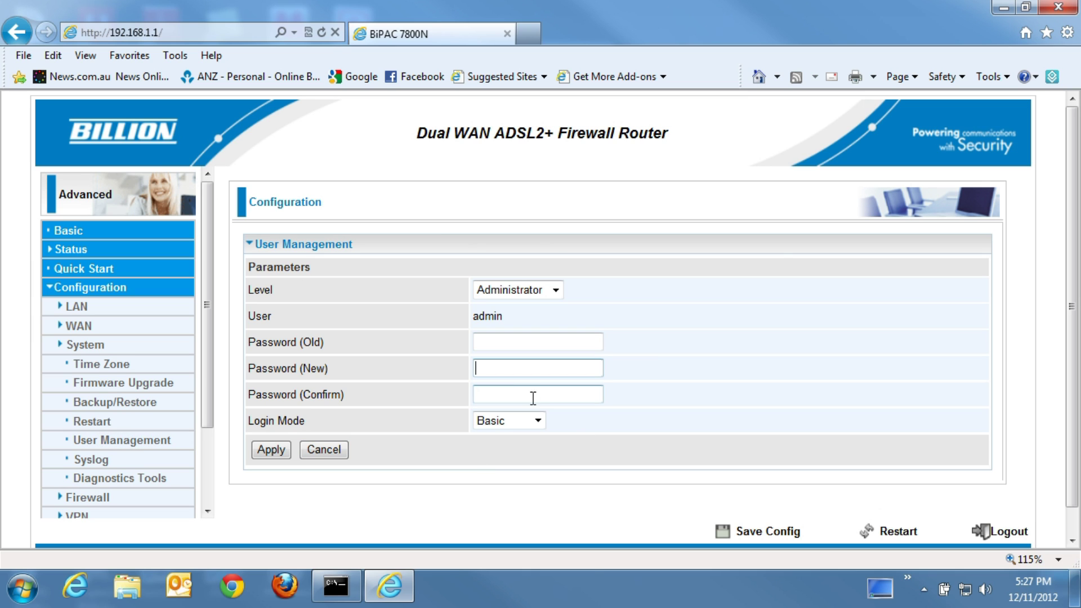
left_click(531, 395)
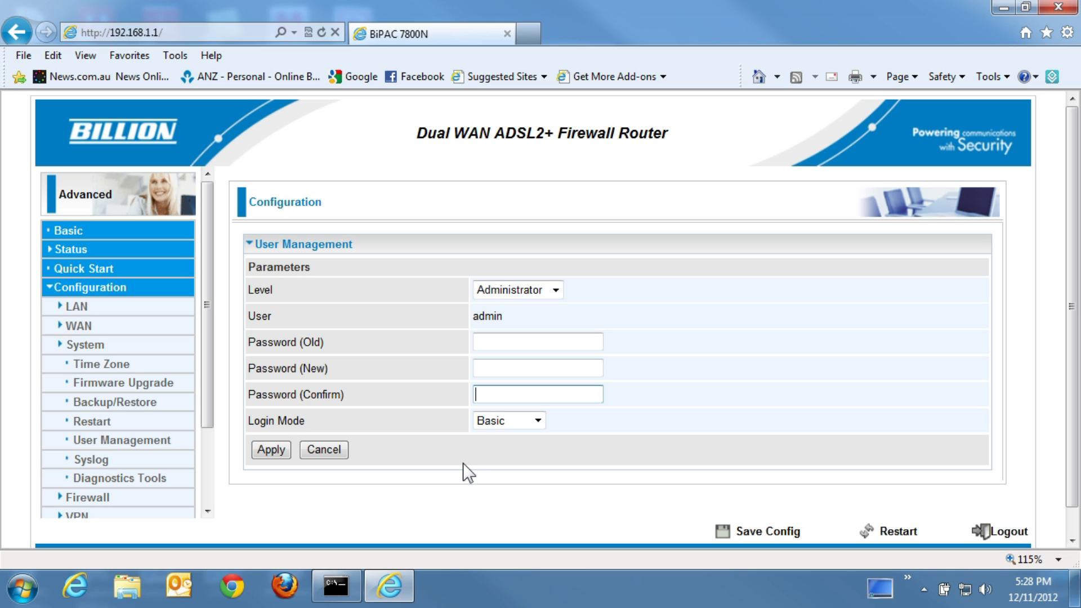
Step: Set the time zone to (GMT+08:00) Perth, apply it, and save the configuration to flash
left_click(107, 373)
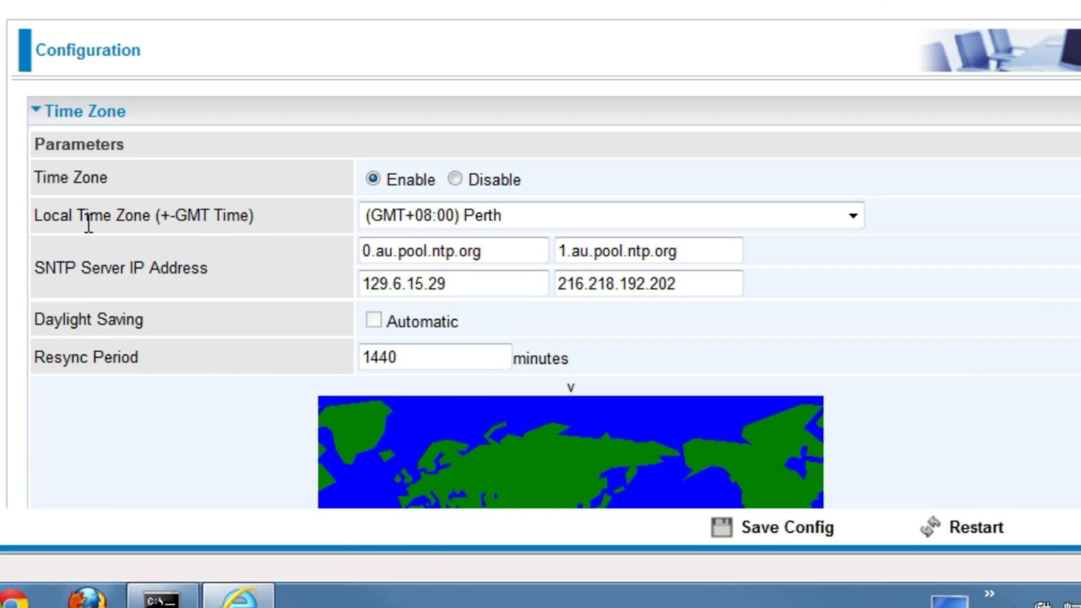
left_click(837, 215)
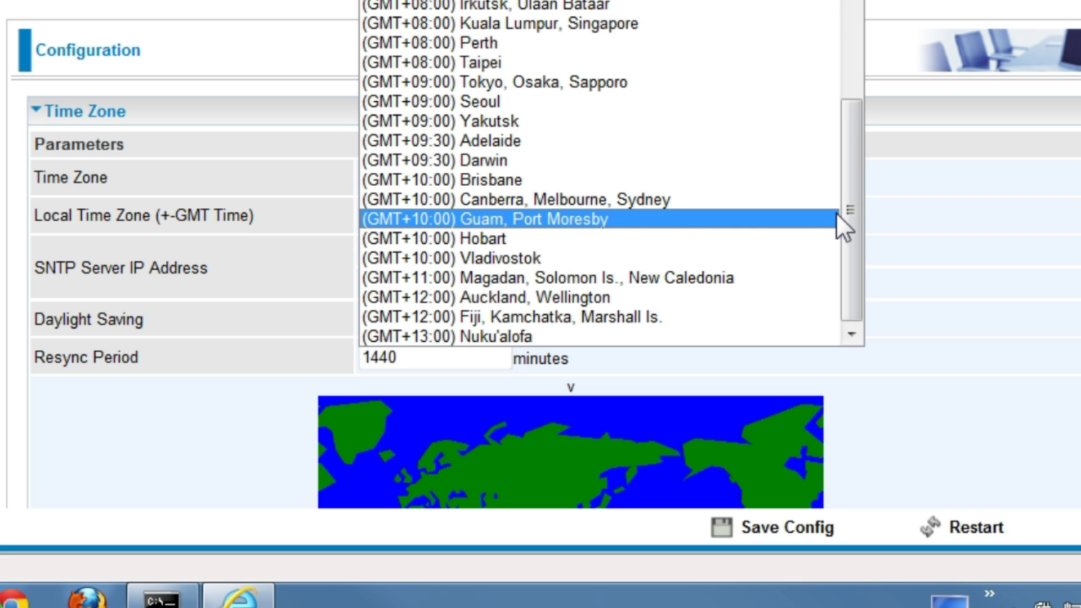
left_click(542, 42)
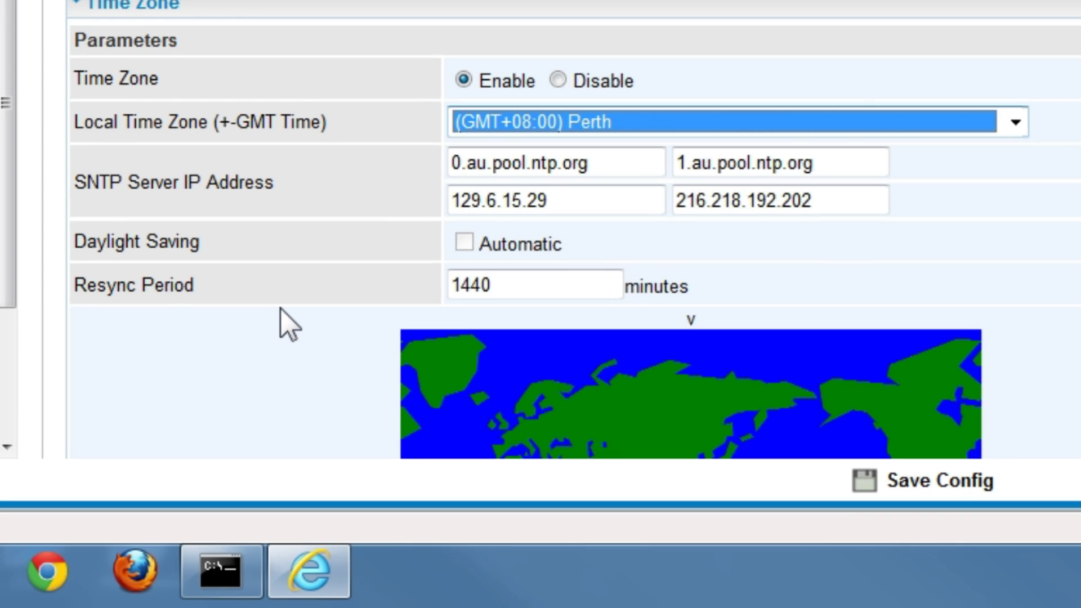
scroll(280, 309, "down", 5)
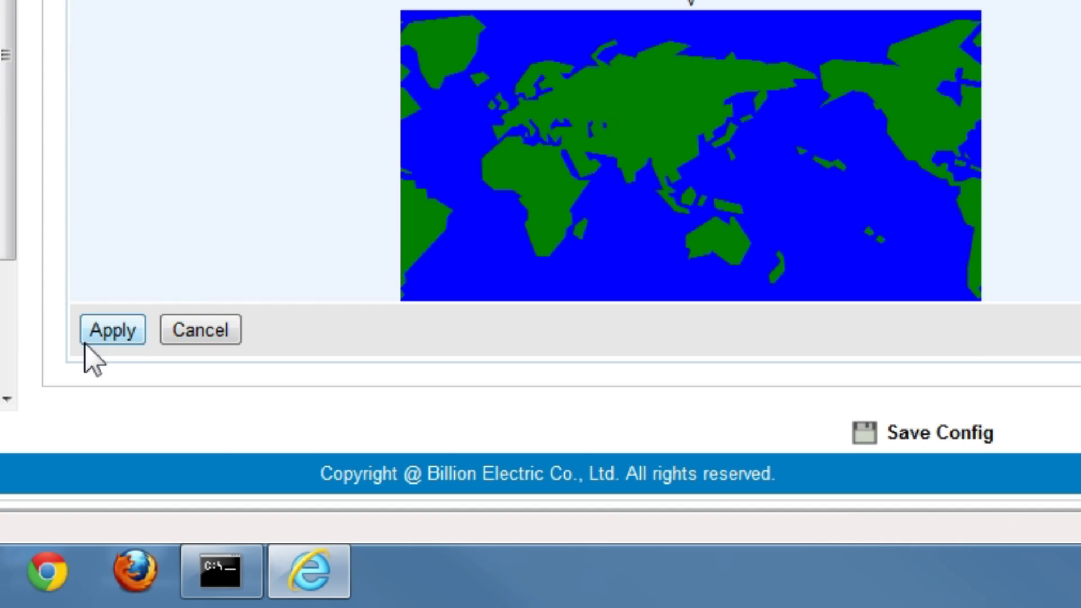
left_click(91, 334)
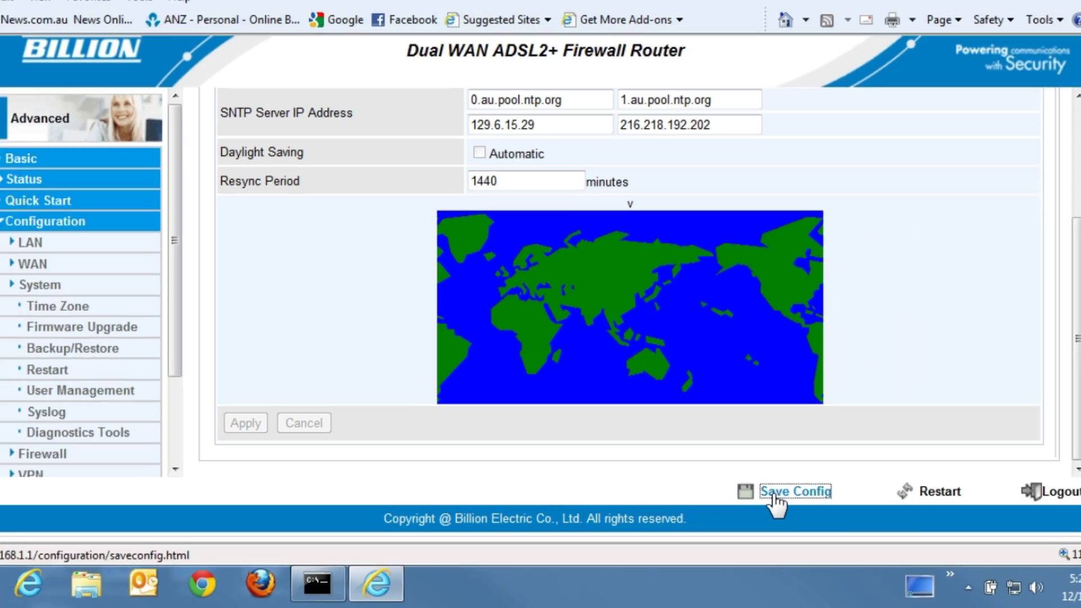
left_click(910, 438)
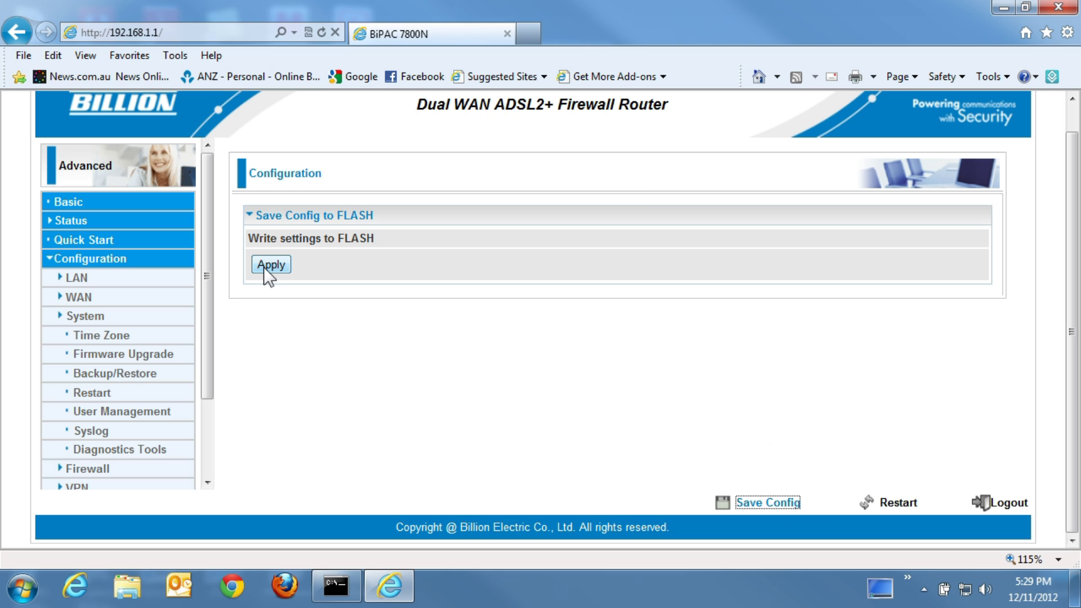
left_click(265, 265)
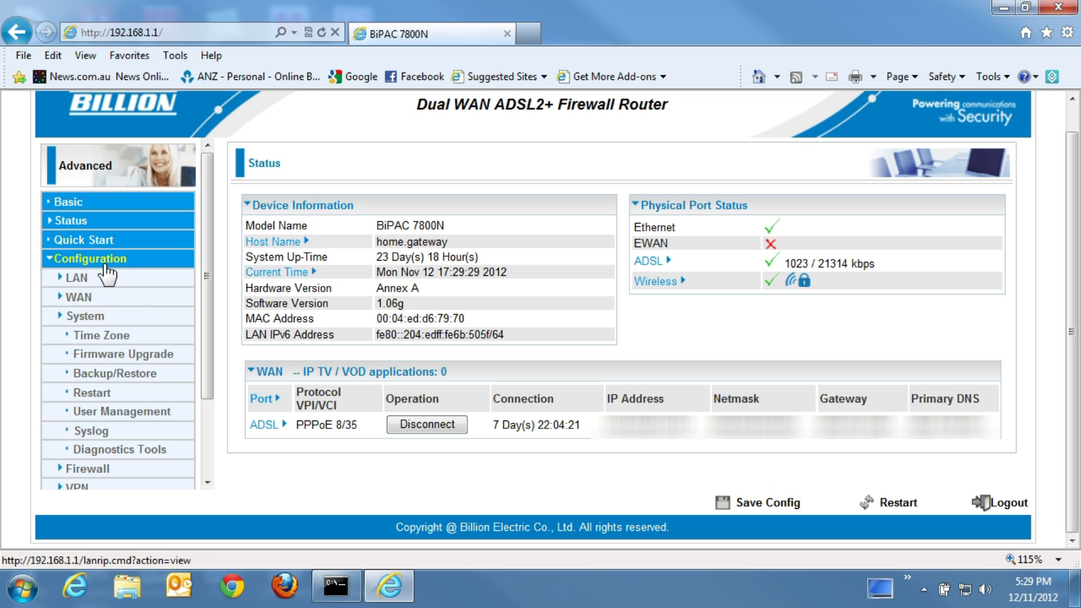
Step: On the Time Schedule page, rename TimeSlot9 to WirelessOnWeek
scroll(107, 279, "down", 3)
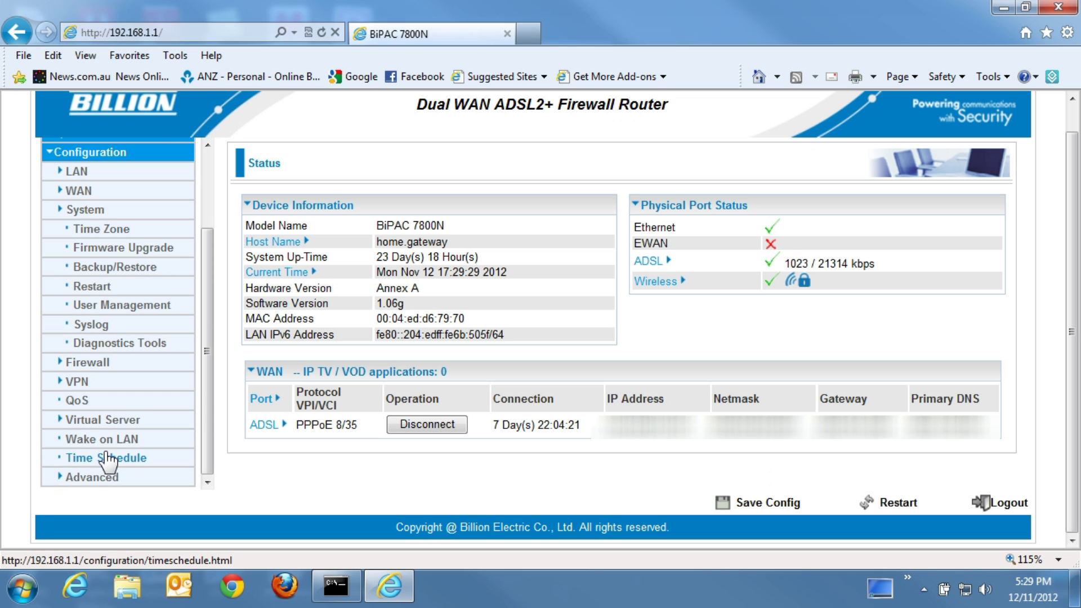
left_click(107, 458)
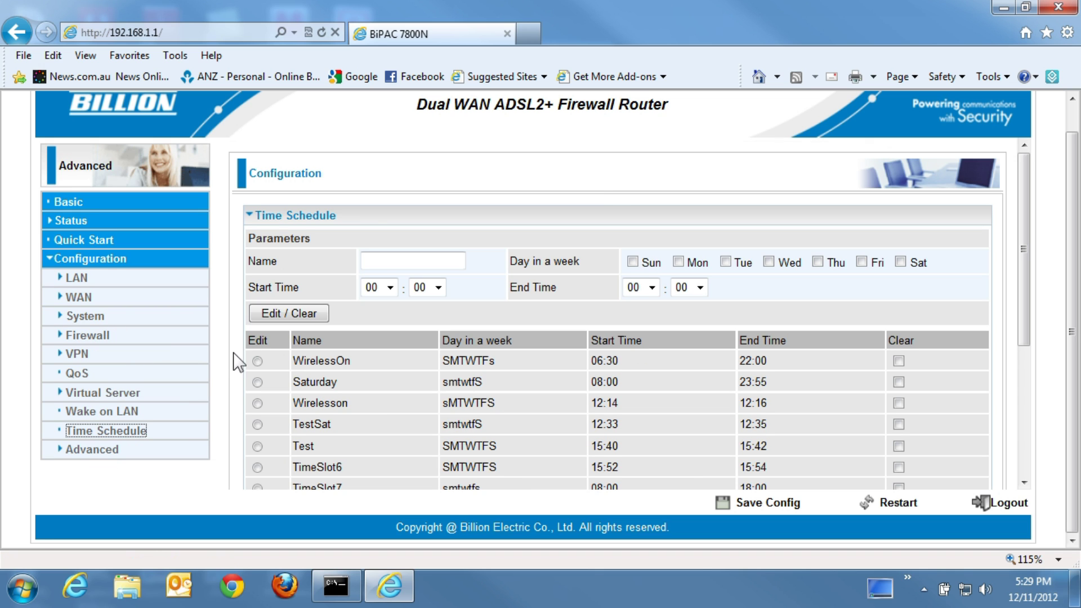
scroll(313, 379, "down", 3)
scroll(314, 388, "down", 2)
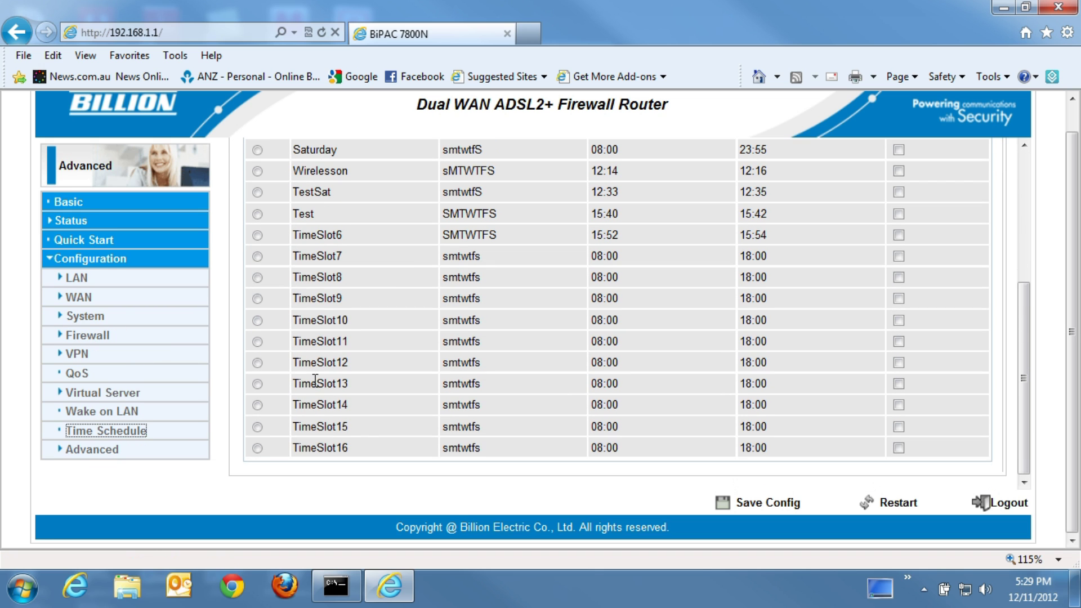
scroll(321, 403, "up", 3)
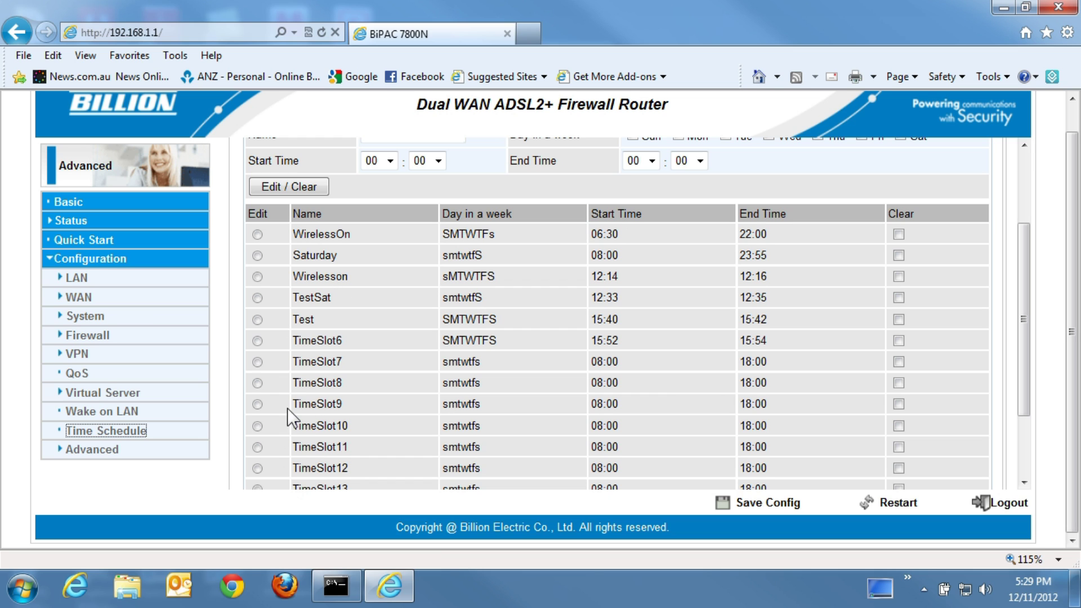
left_click(258, 404)
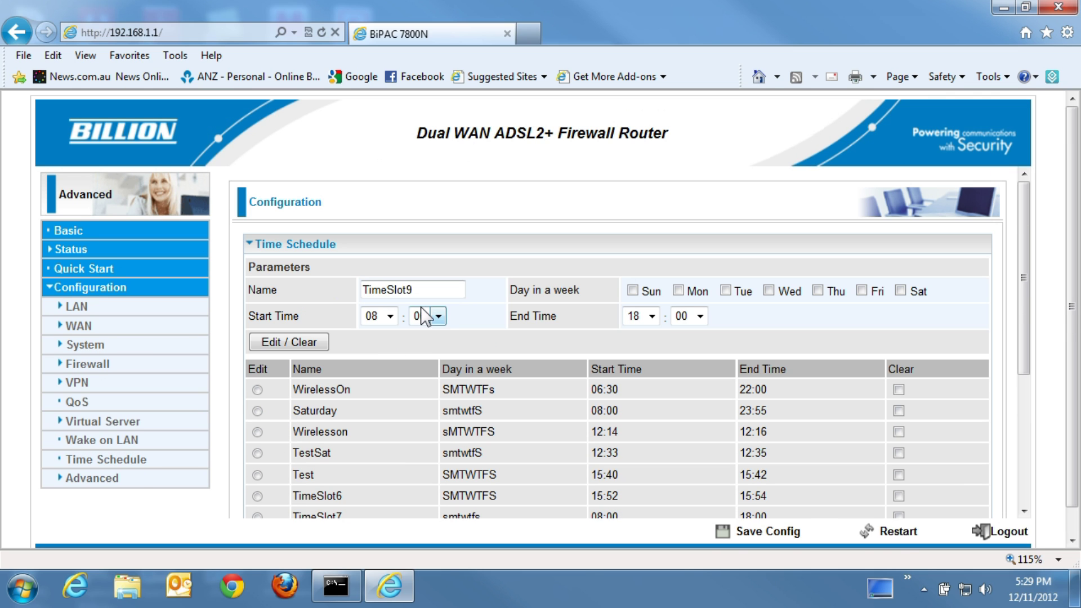
left_click_drag(424, 289, 330, 288)
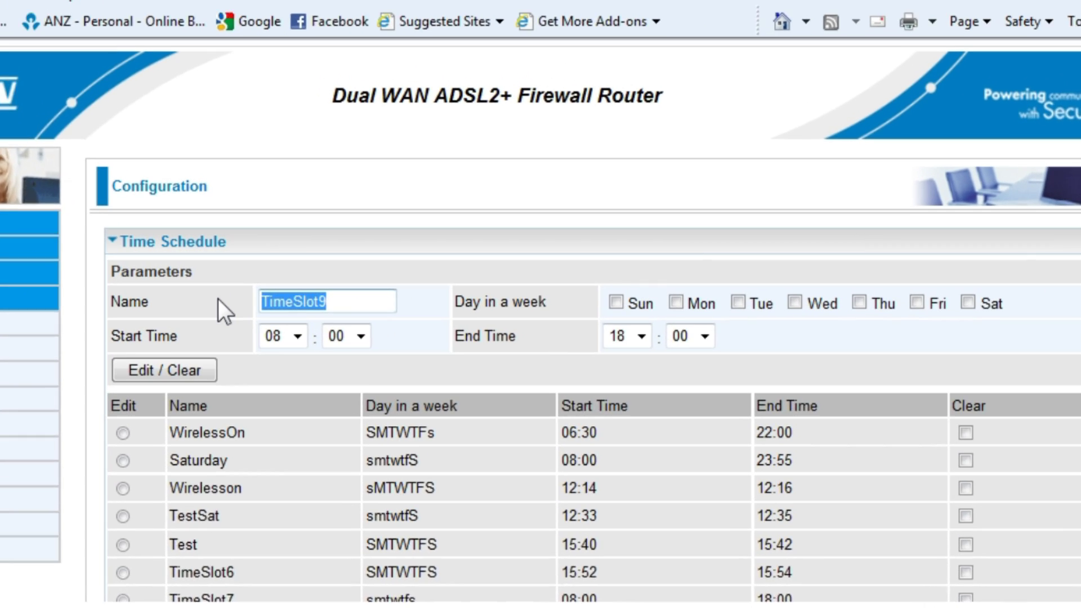
type("Wir")
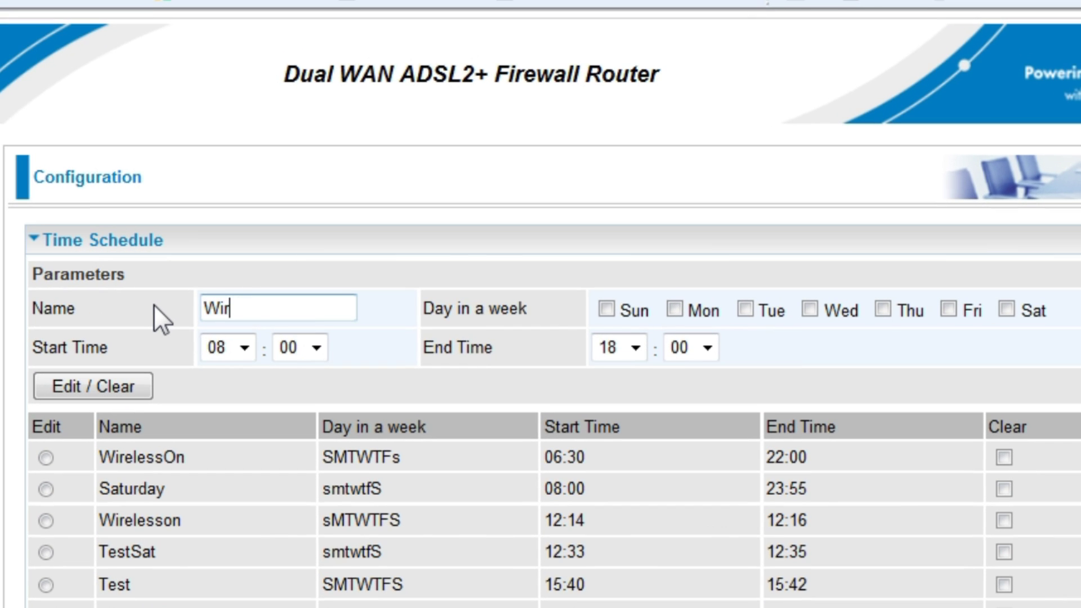
type("elessOn")
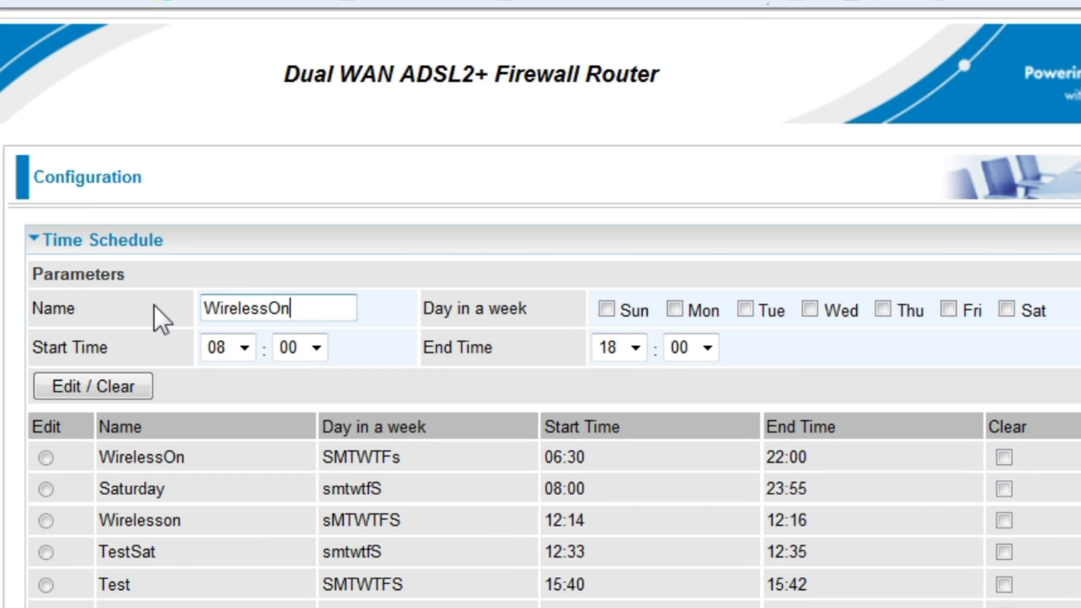
type("Week")
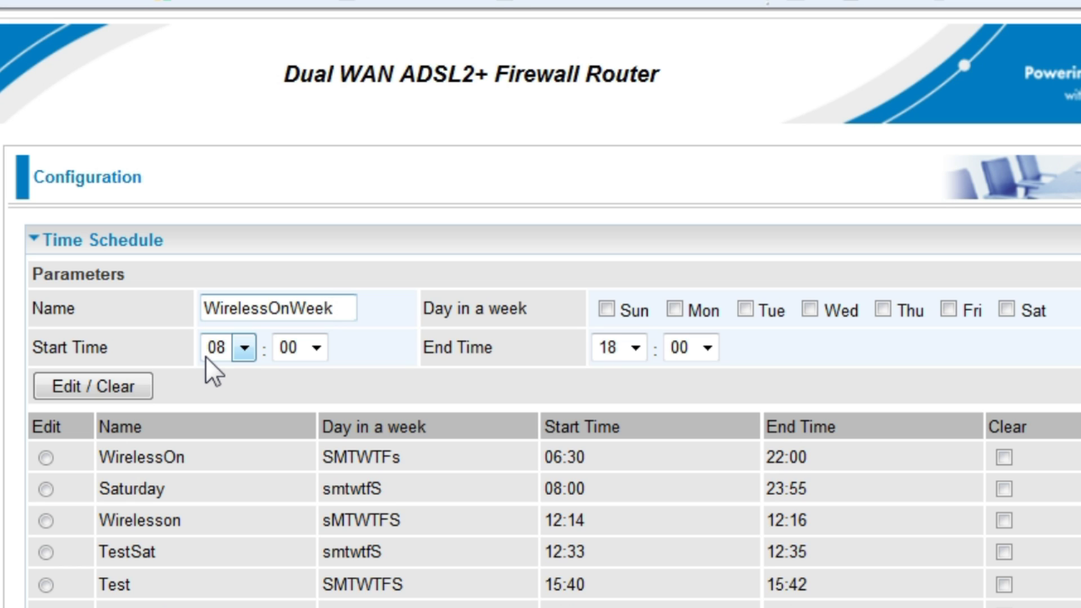
Step: Include Sunday through Friday in the WirelessOnWeek schedule
left_click(604, 313)
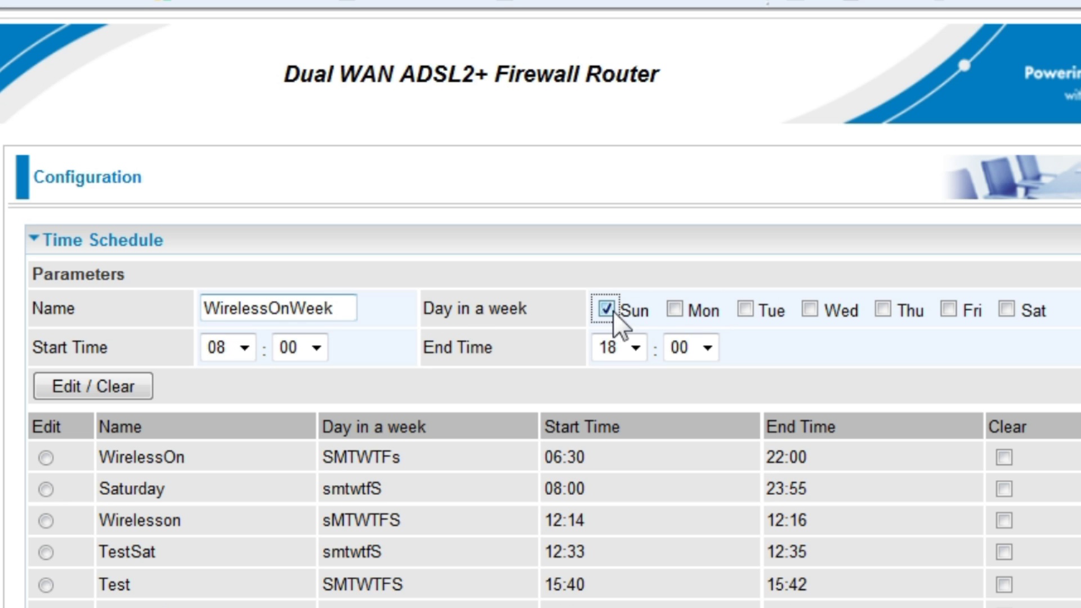
left_click(677, 311)
left_click(746, 310)
left_click(817, 314)
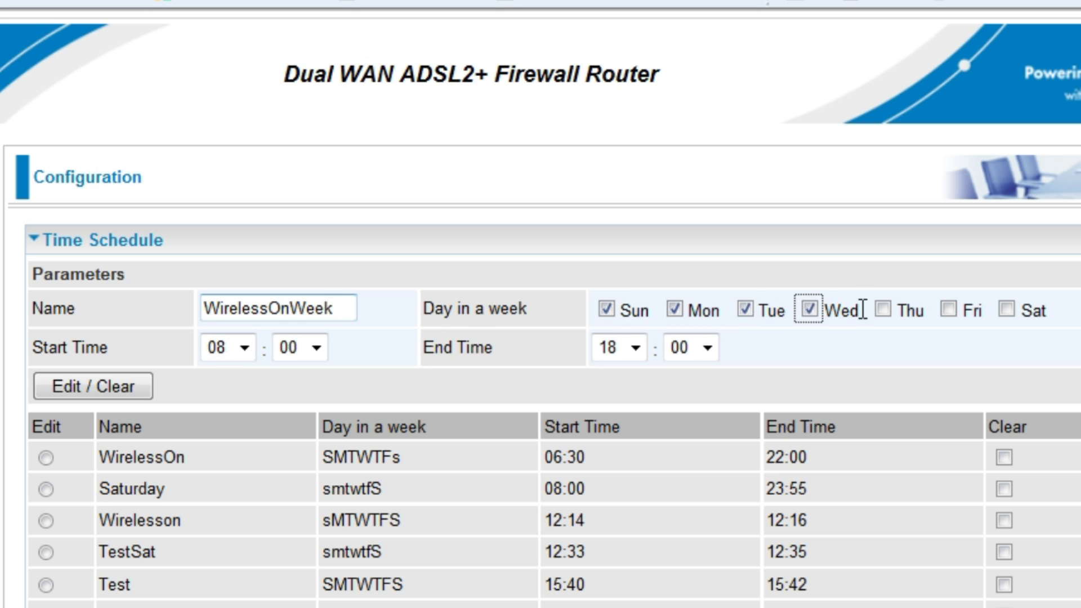
left_click(883, 310)
left_click(949, 310)
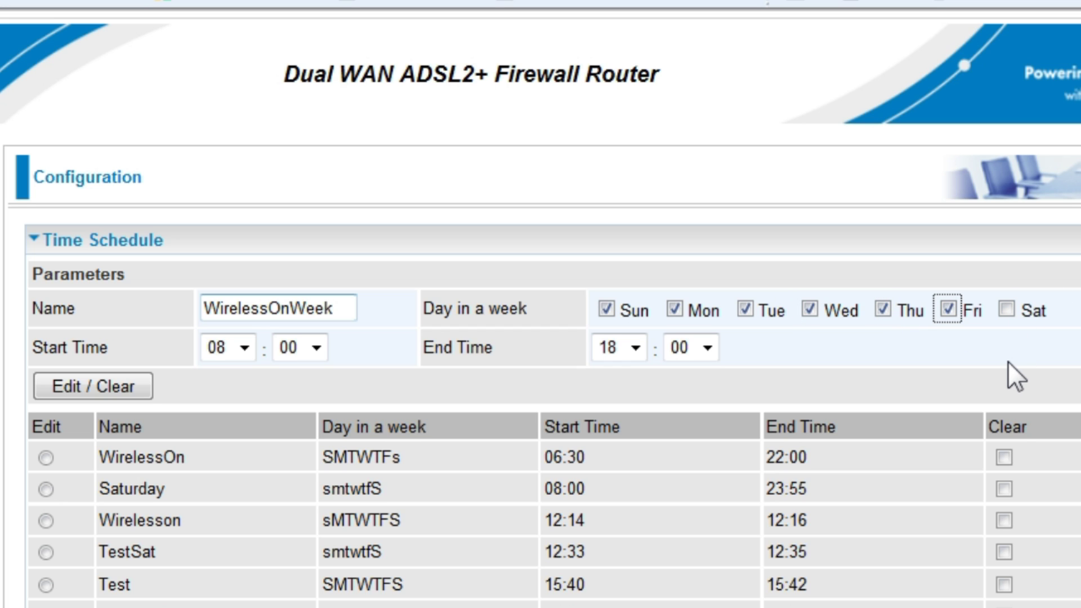
Step: Set the schedule's start hour to 06 and end hour to 20
left_click(244, 348)
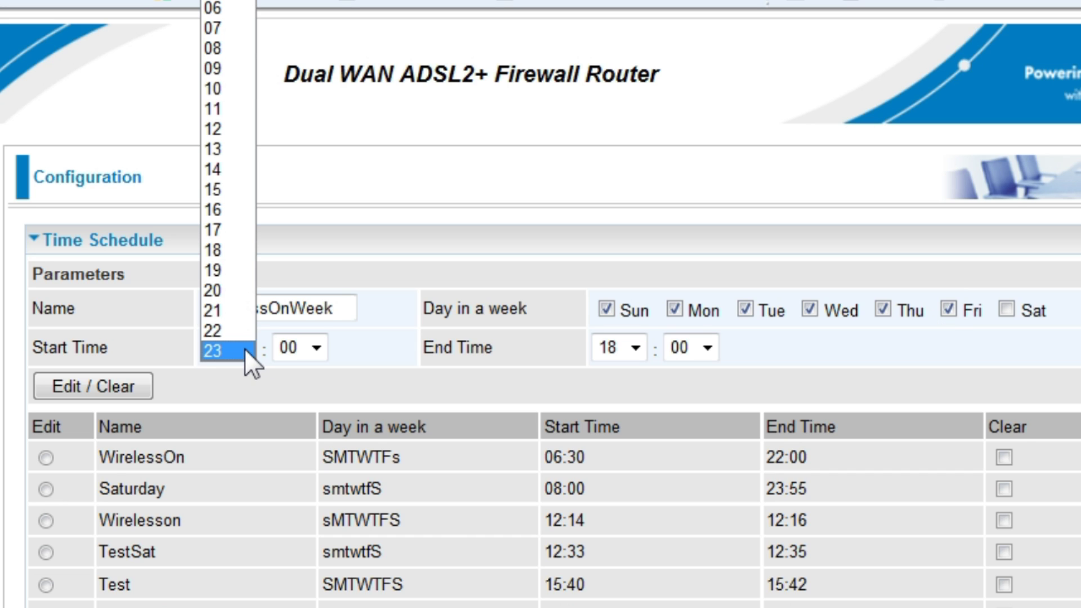
left_click(215, 12)
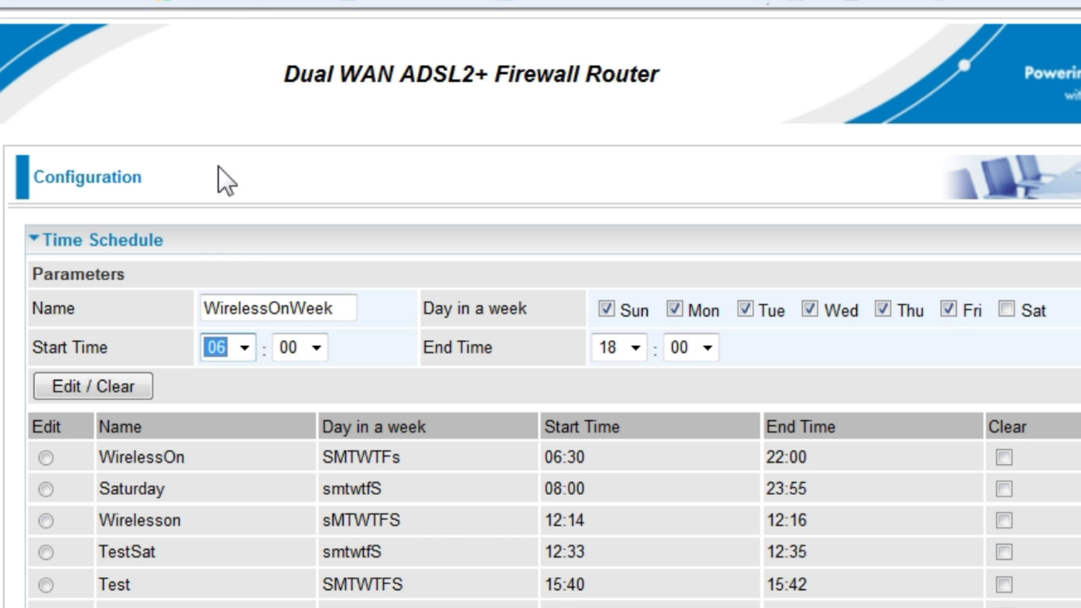
left_click(642, 351)
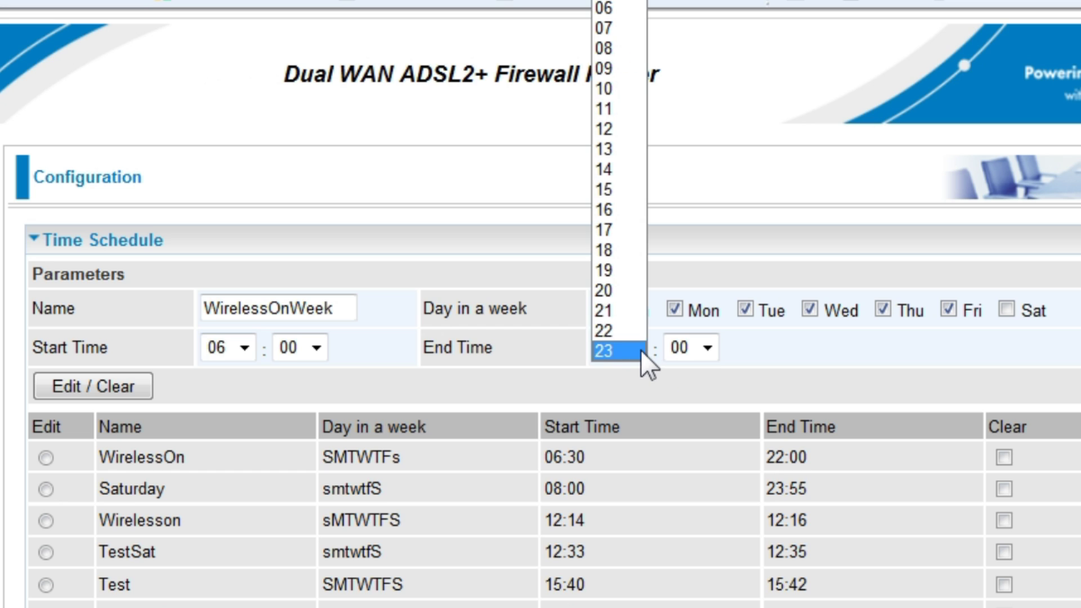
left_click(614, 291)
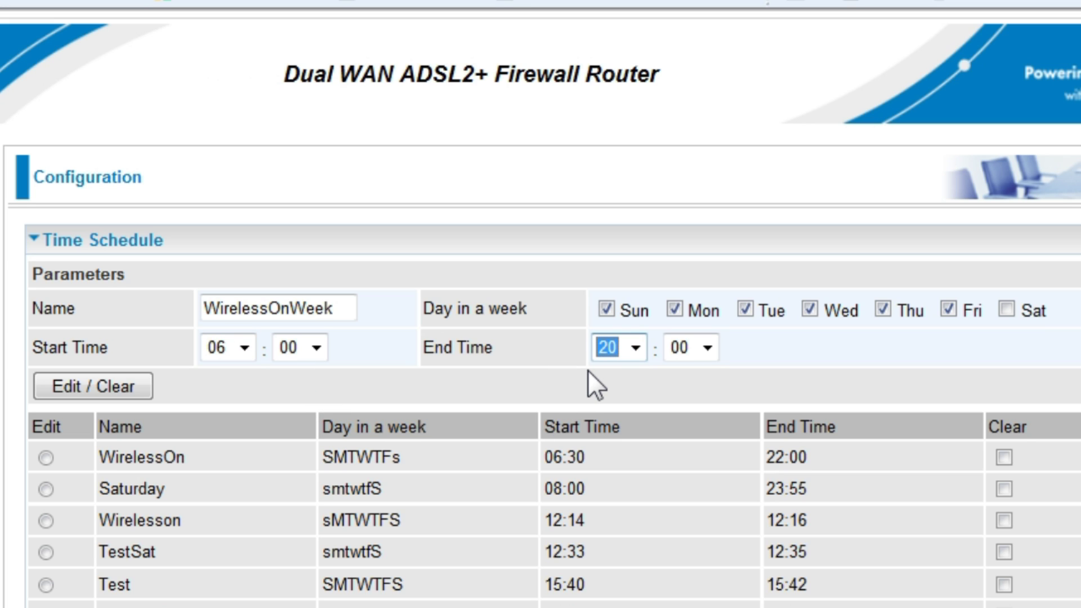
Step: Store the WirelessOnWeek time slot and write the configuration to flash
left_click(99, 386)
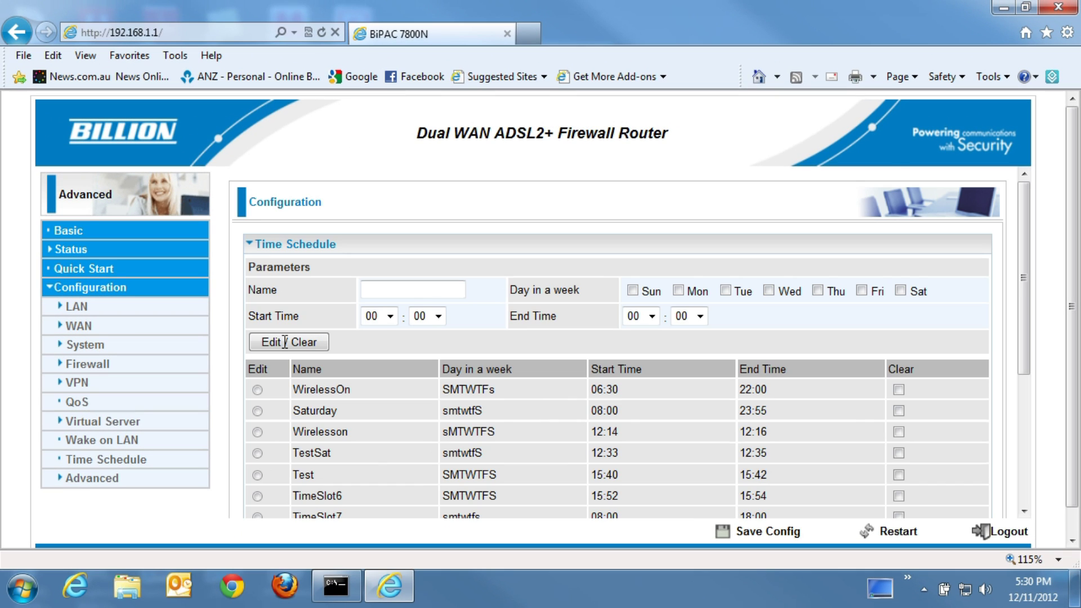
left_click(757, 533)
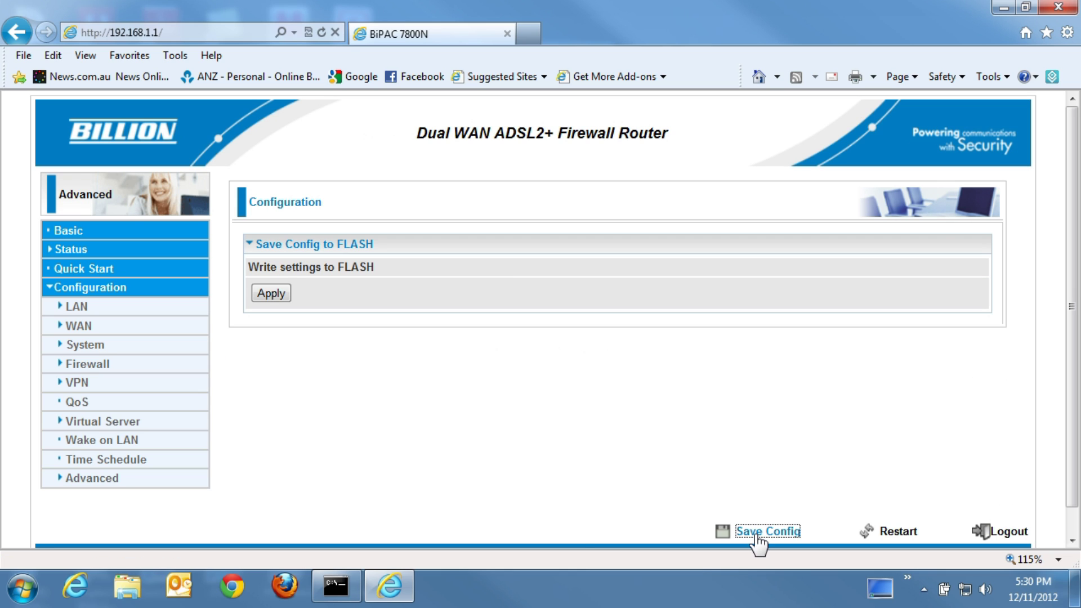
left_click(270, 294)
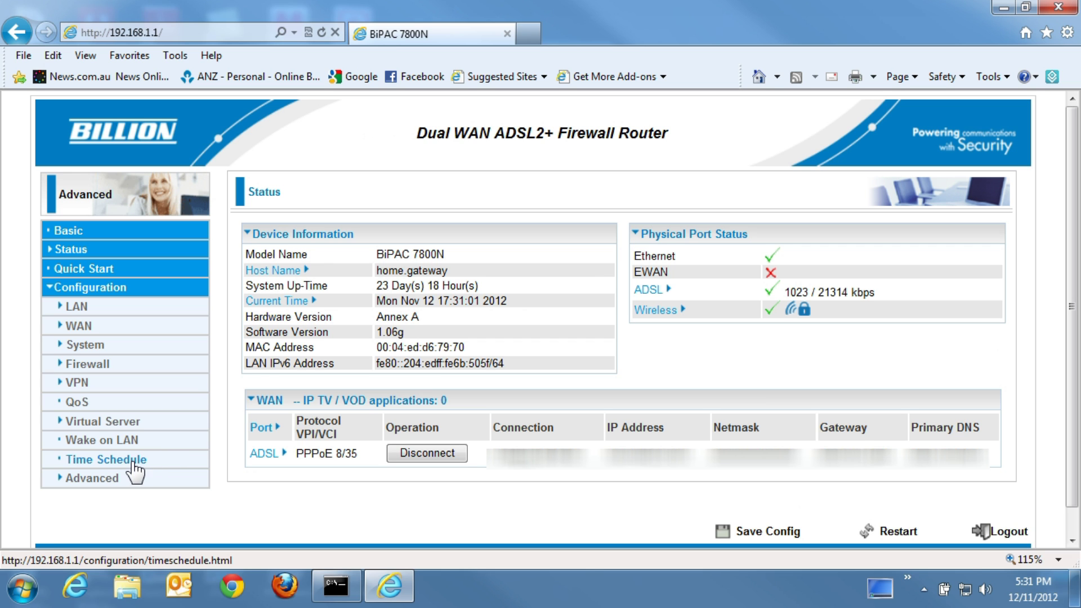
Step: Load the Saturday schedule and set its start time to 06:19
left_click(117, 465)
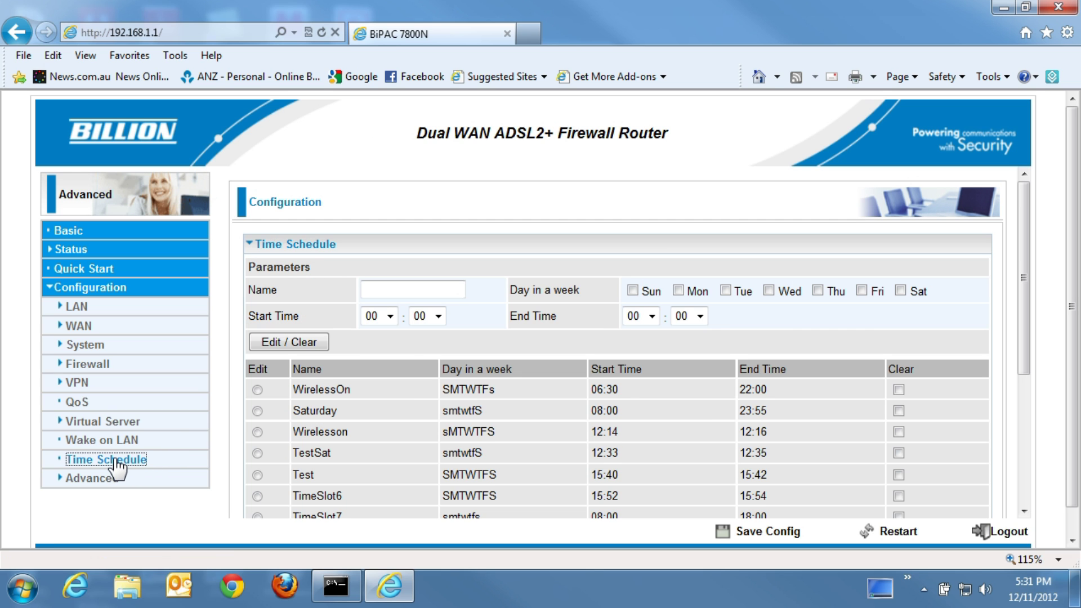
left_click(258, 411)
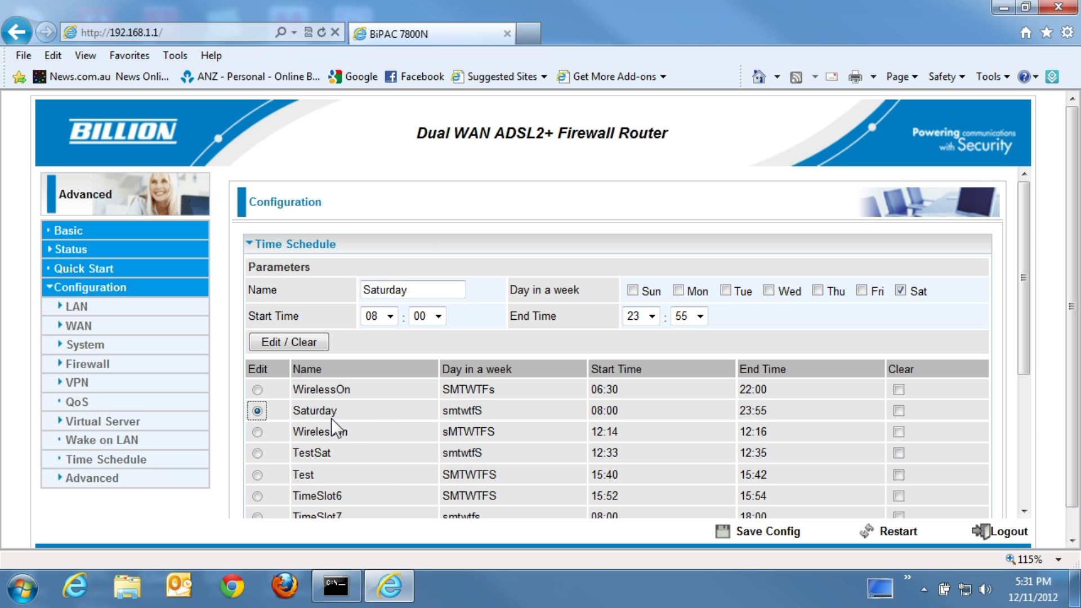
left_click(411, 292)
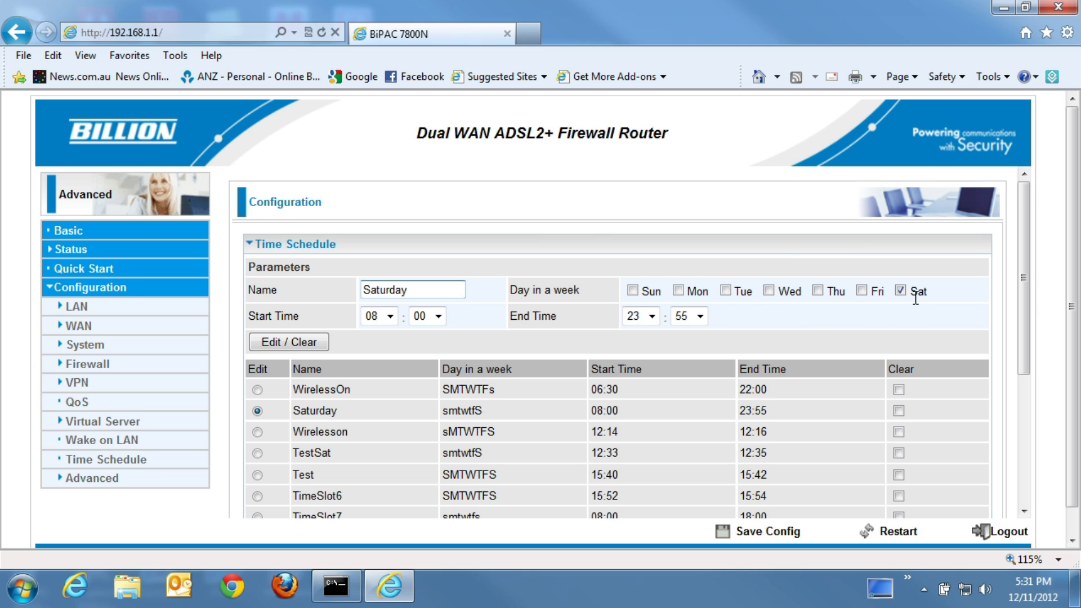
left_click(392, 319)
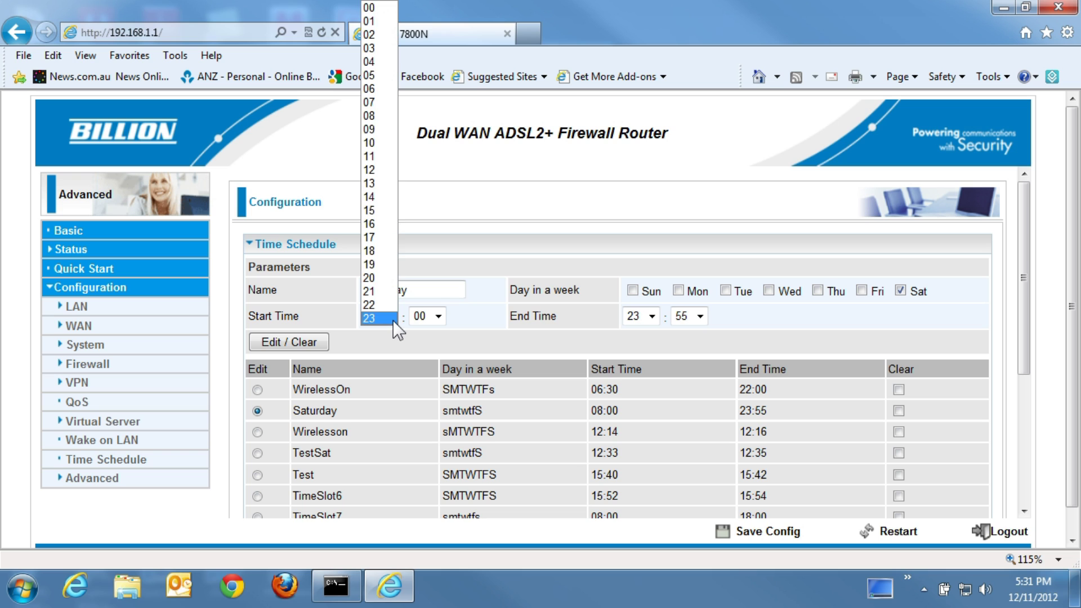
left_click(381, 86)
left_click(439, 322)
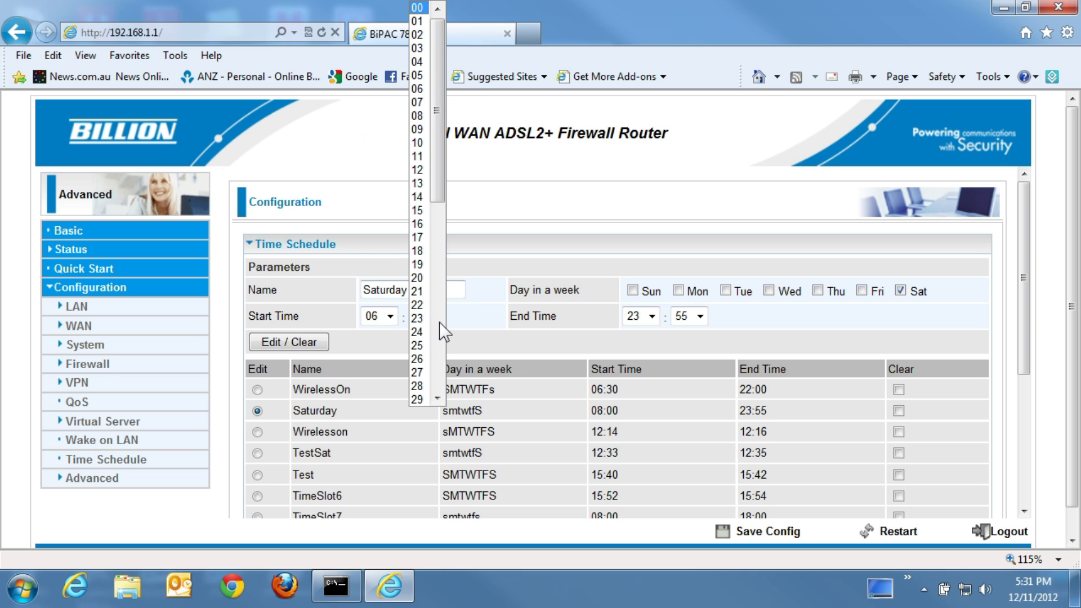
scroll(426, 280, "down", 1)
left_click(426, 280)
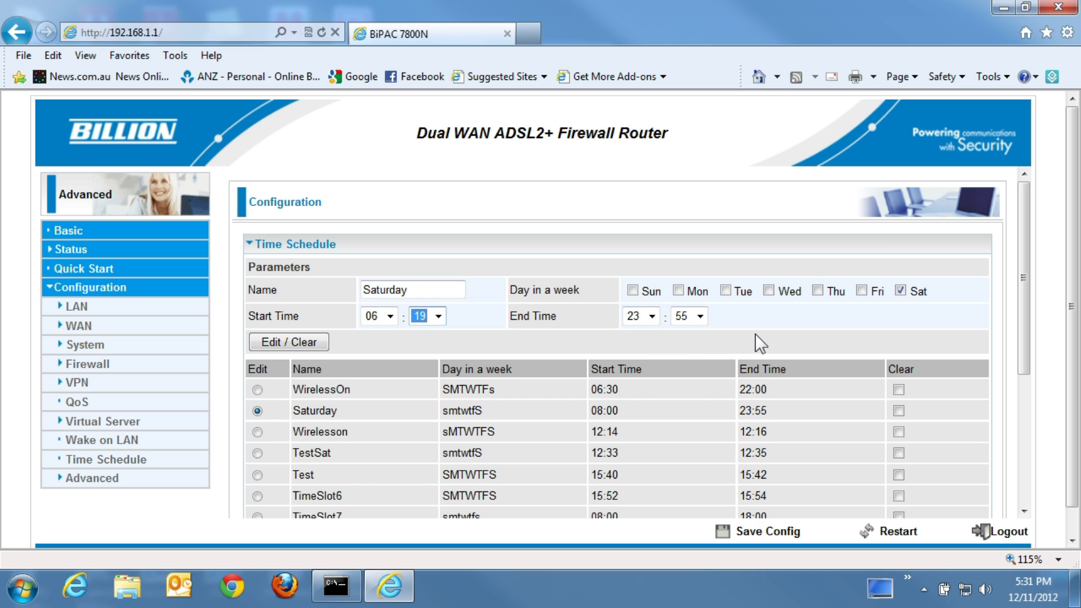
Step: Store the updated Saturday schedule and write the configuration to flash
left_click(298, 335)
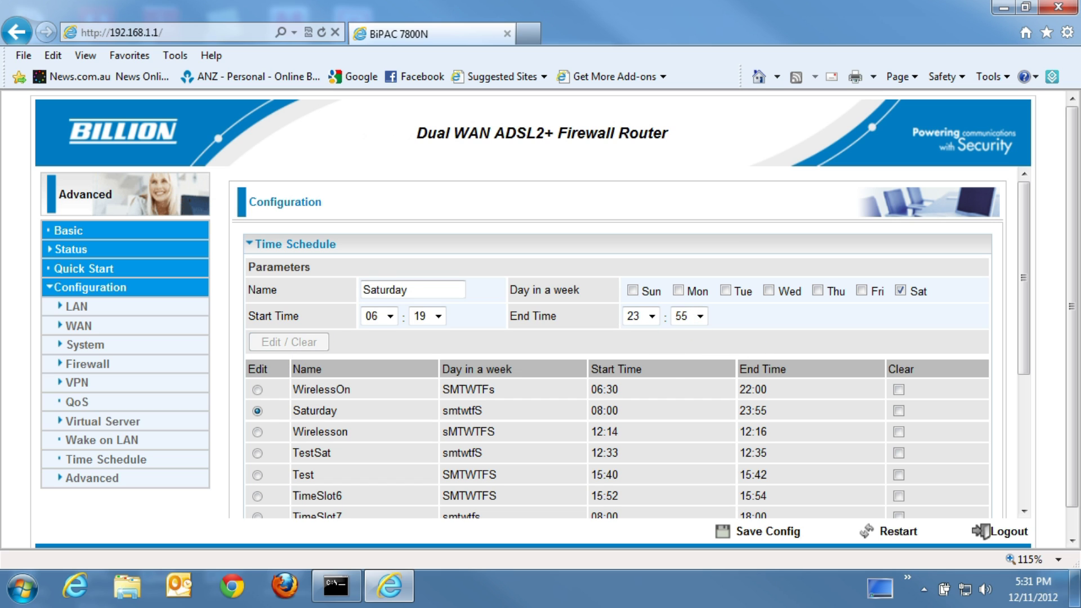
left_click(788, 532)
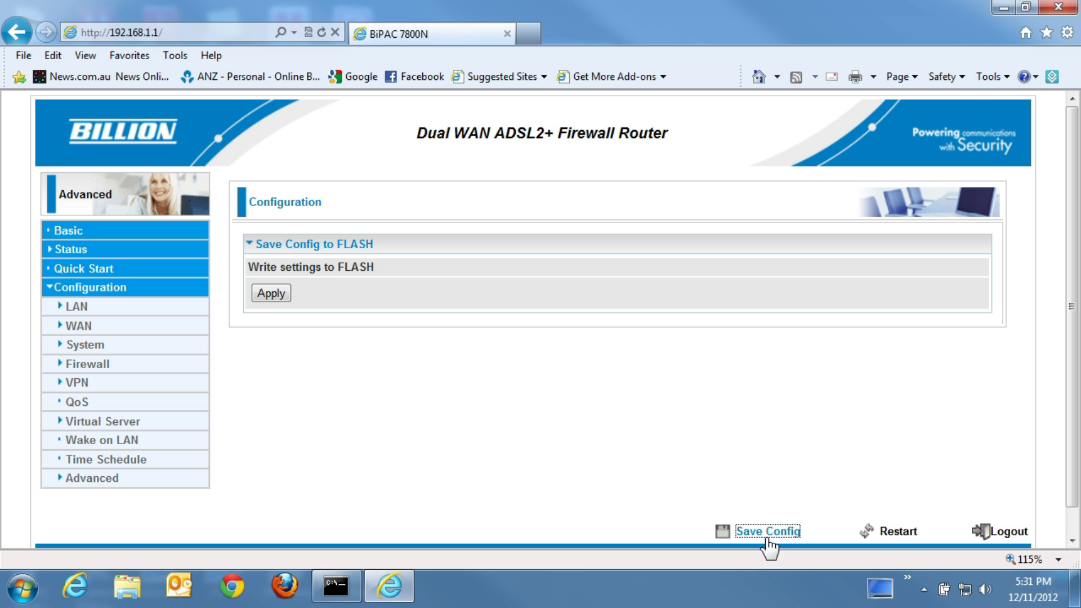
left_click(267, 294)
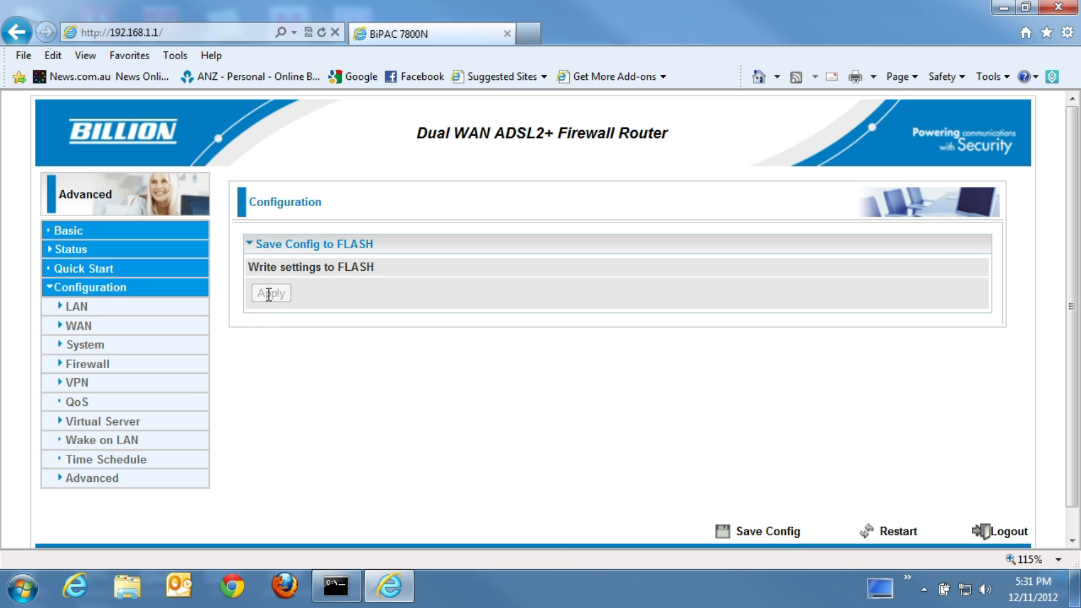
left_click(271, 293)
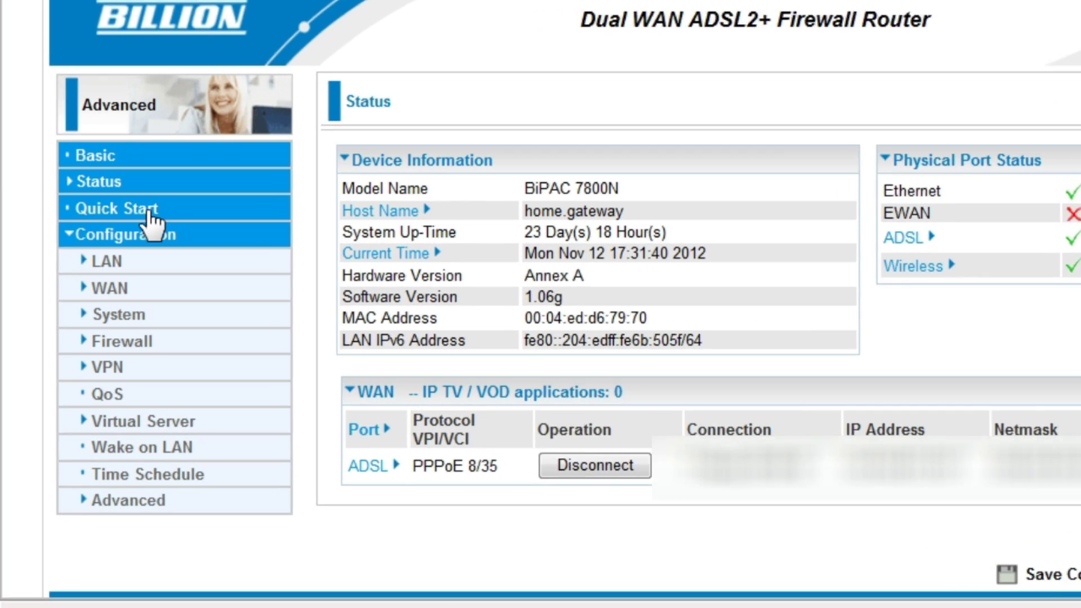
Step: Open LAN > Wireless and make sure the WLAN service is enabled
left_click(117, 262)
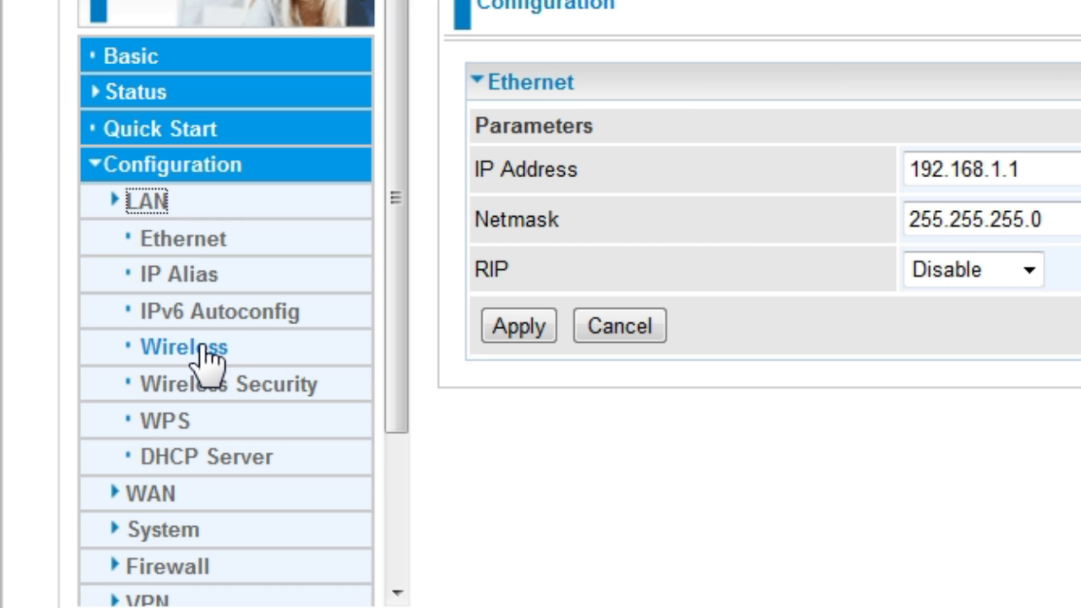
left_click(186, 348)
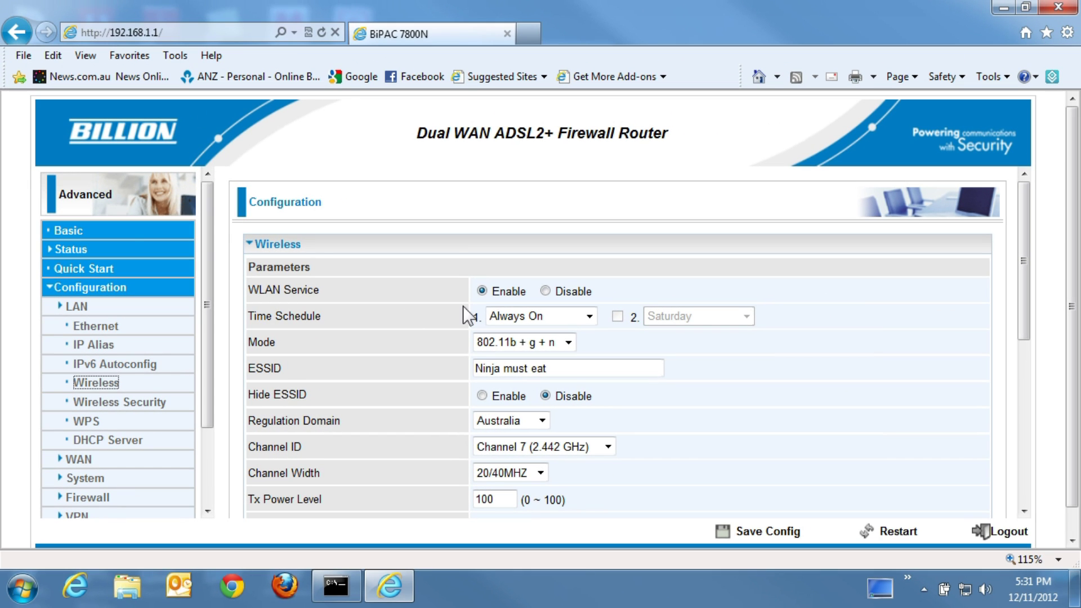
left_click(545, 291)
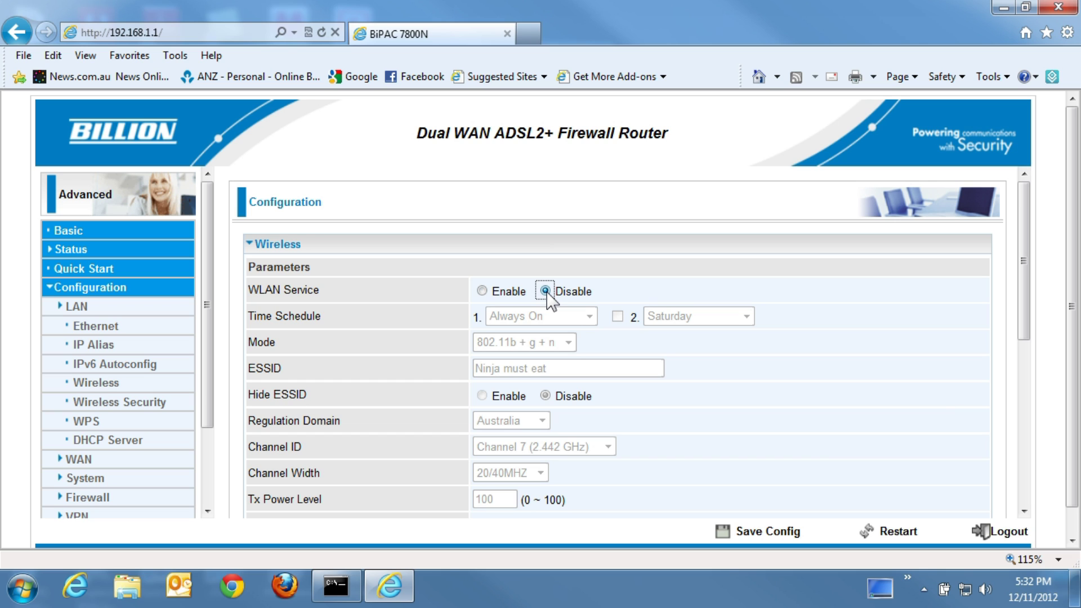
left_click(483, 292)
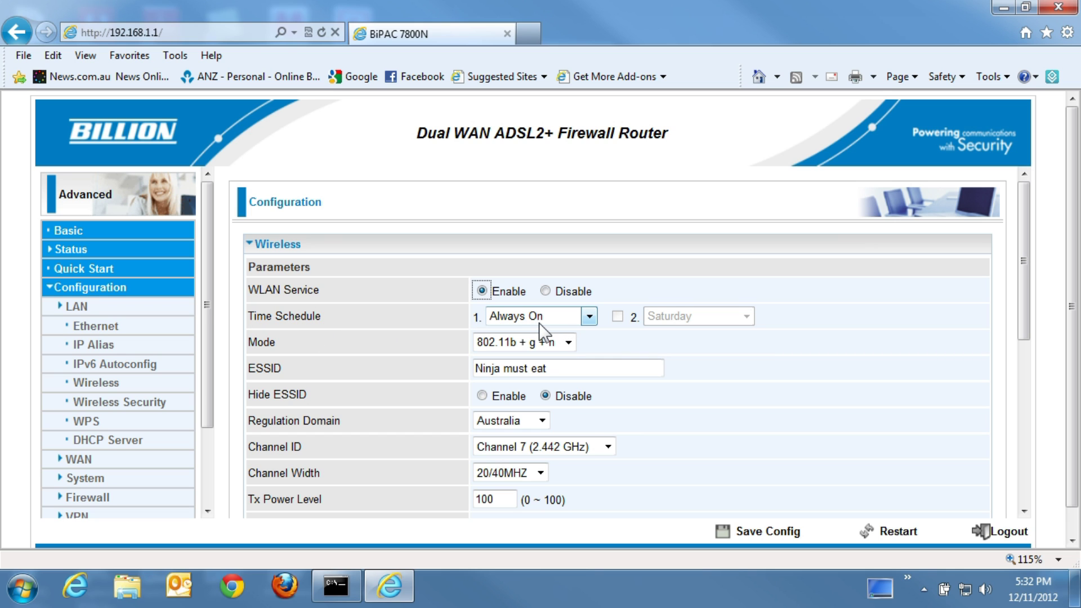
Step: Assign WirelessOnWeek as time schedule 1 and enable Saturday as schedule 2
left_click(589, 318)
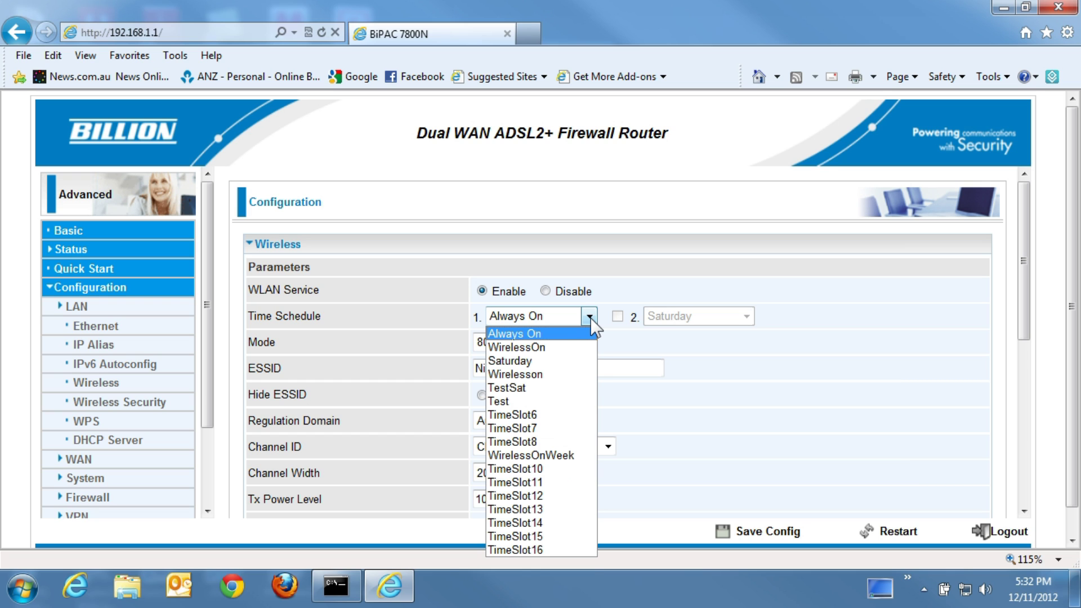
left_click(563, 460)
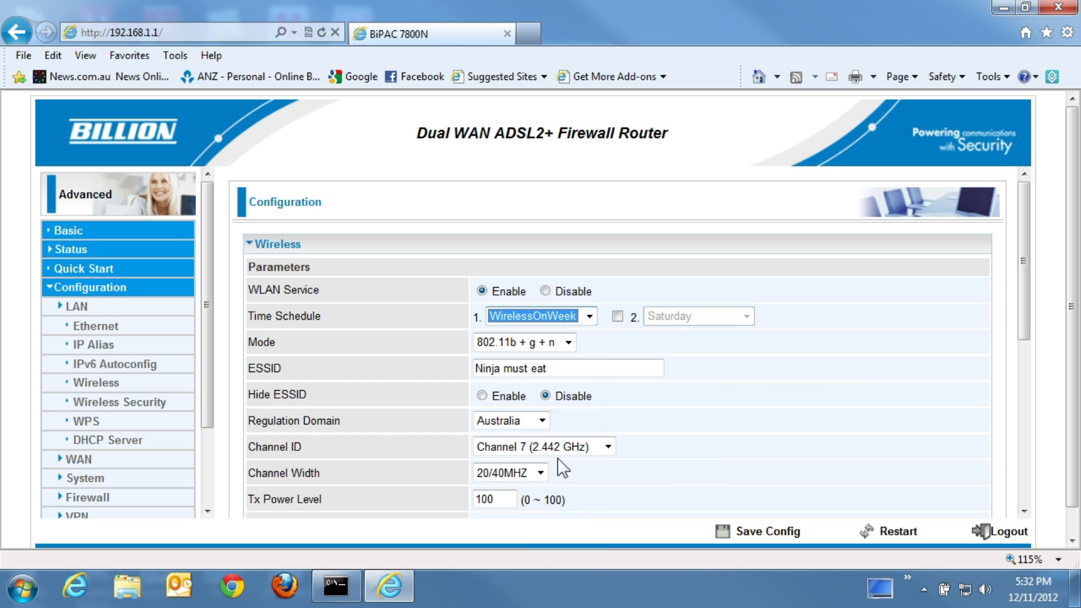
left_click(617, 317)
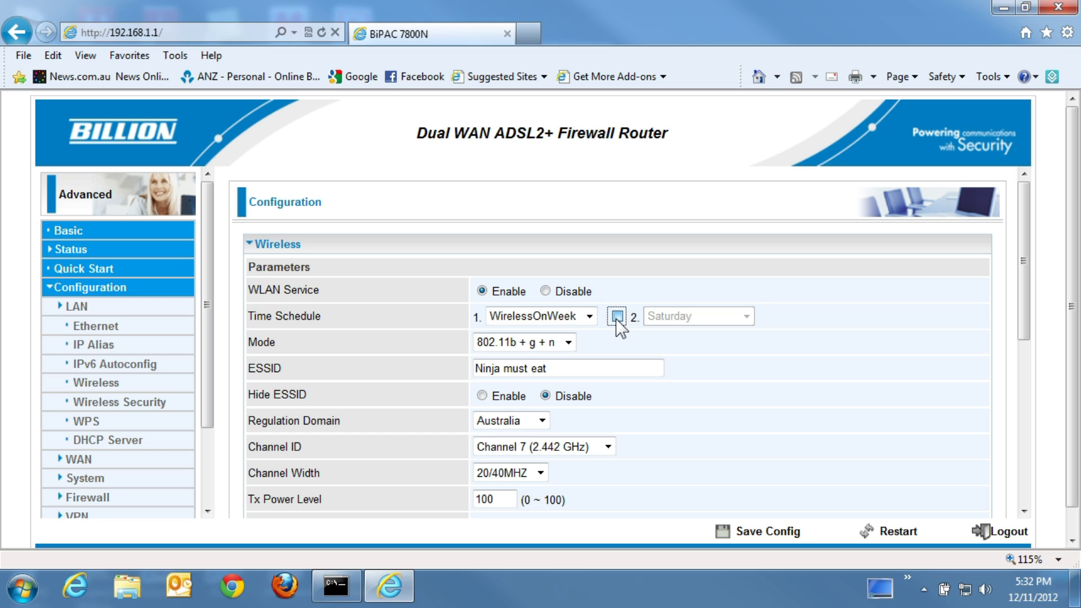
left_click(744, 317)
left_click(704, 347)
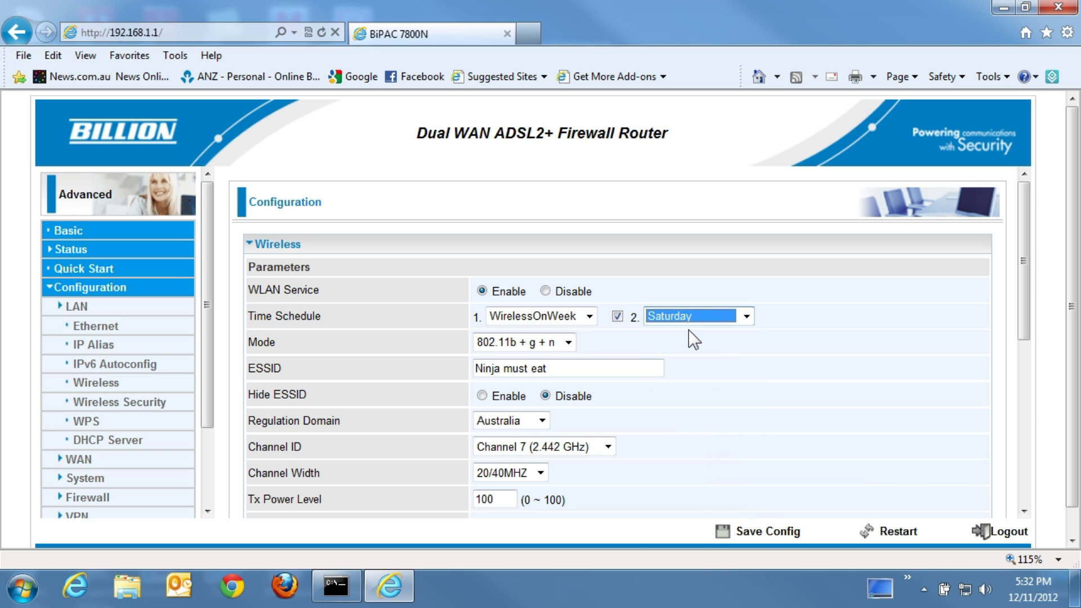
Step: Apply the wireless schedule settings and write the configuration to flash
scroll(650, 403, "down", 6)
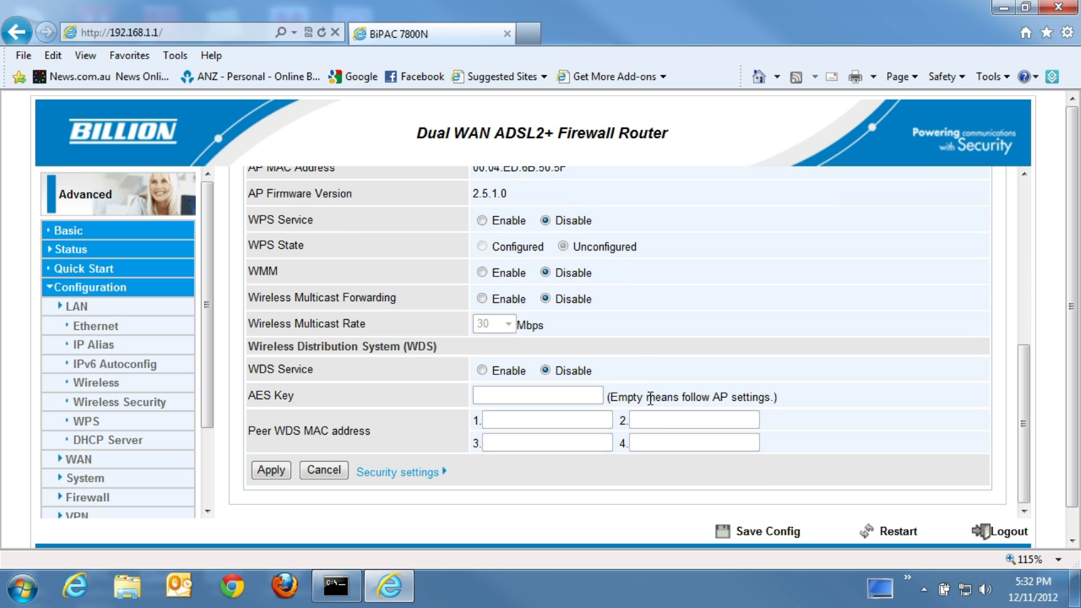
left_click(271, 471)
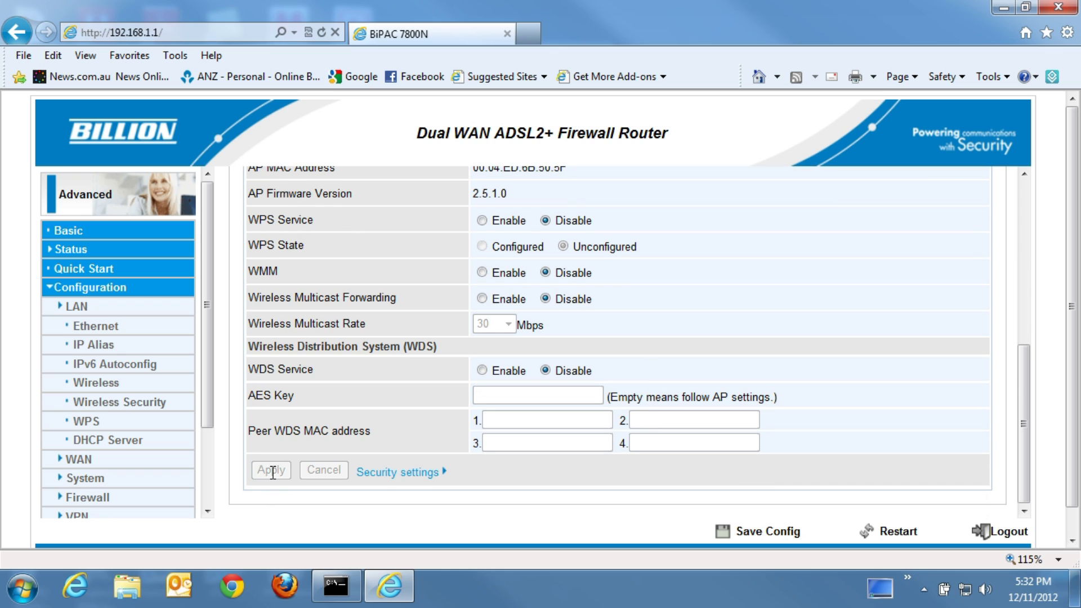
left_click(777, 534)
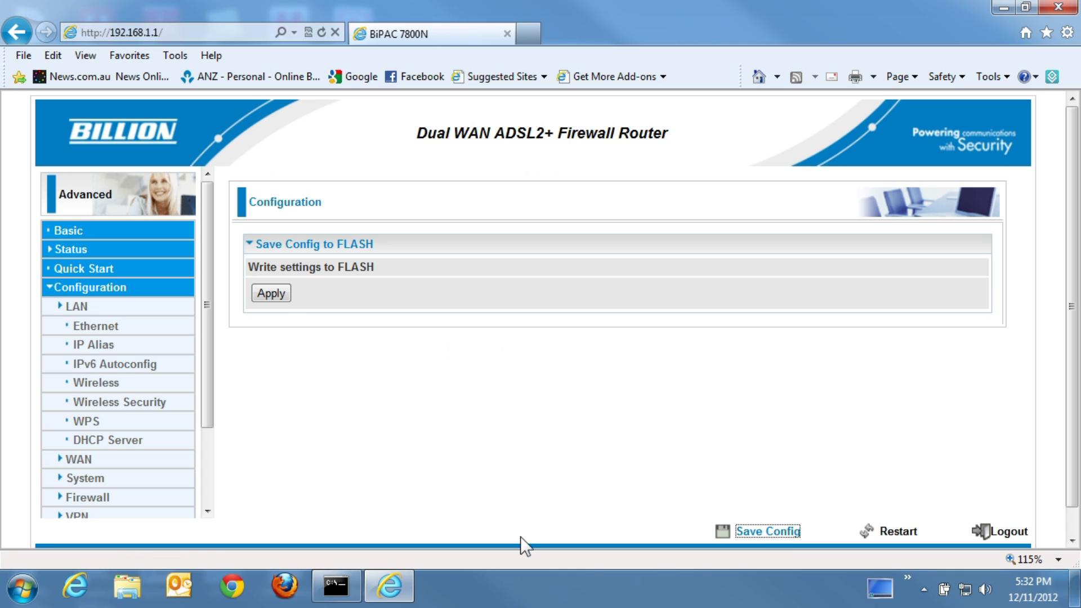
left_click(273, 295)
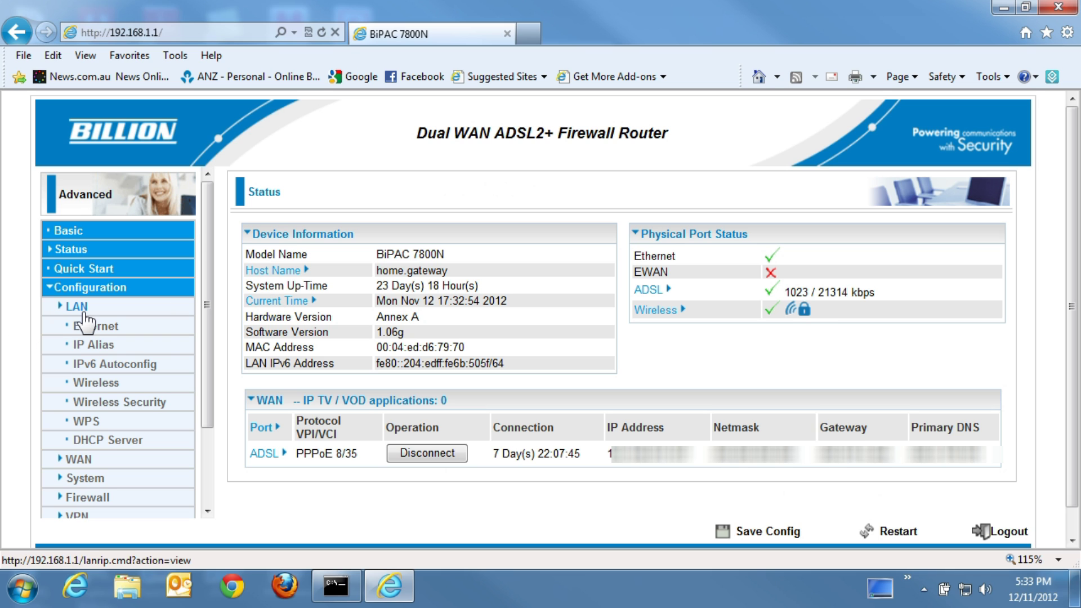
Step: Check that Wireless keeps both schedules, then review WirelessOnWeek and Saturday in the Time Schedule table
left_click(97, 382)
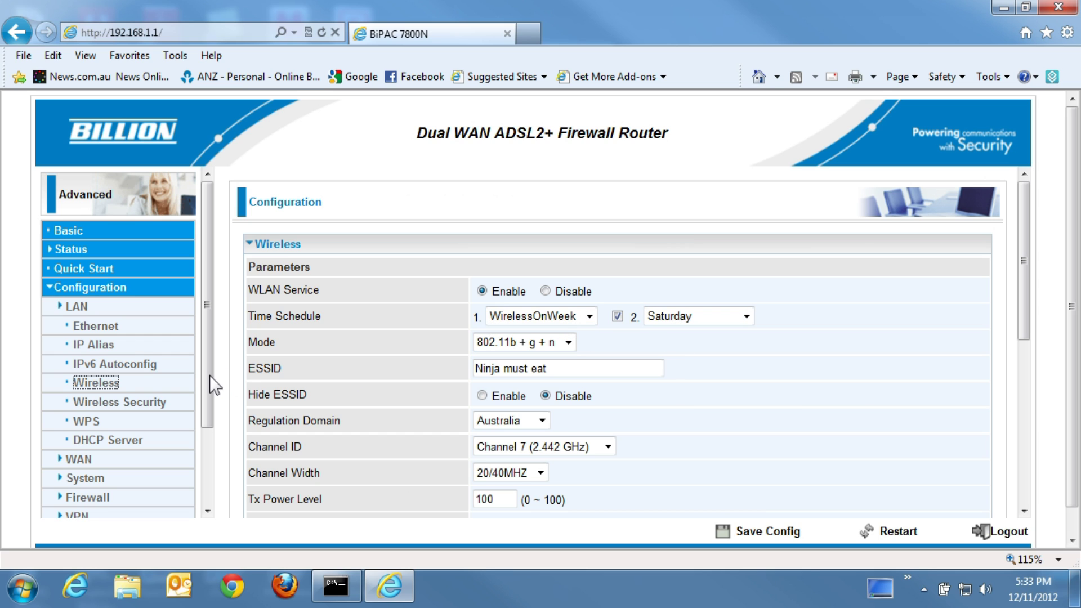
left_click_drag(210, 378, 211, 474)
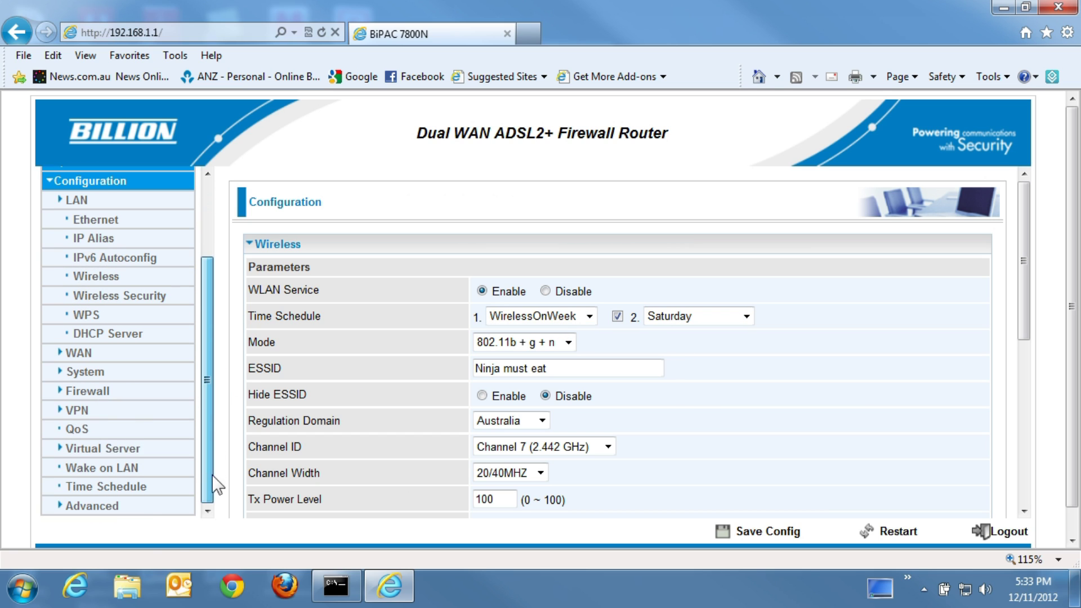
left_click(121, 488)
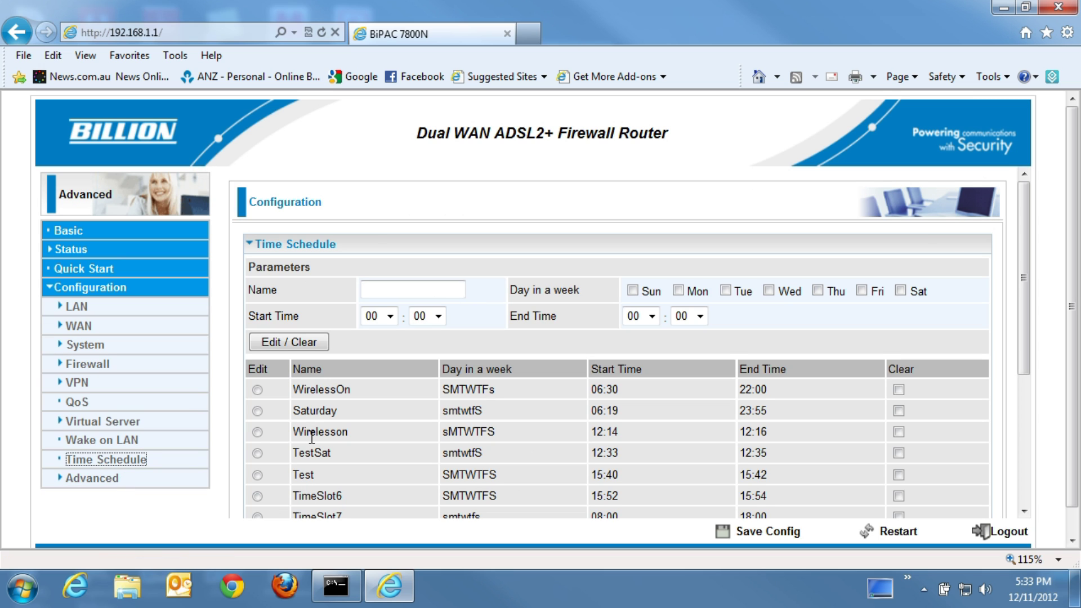
scroll(294, 437, "down", 2)
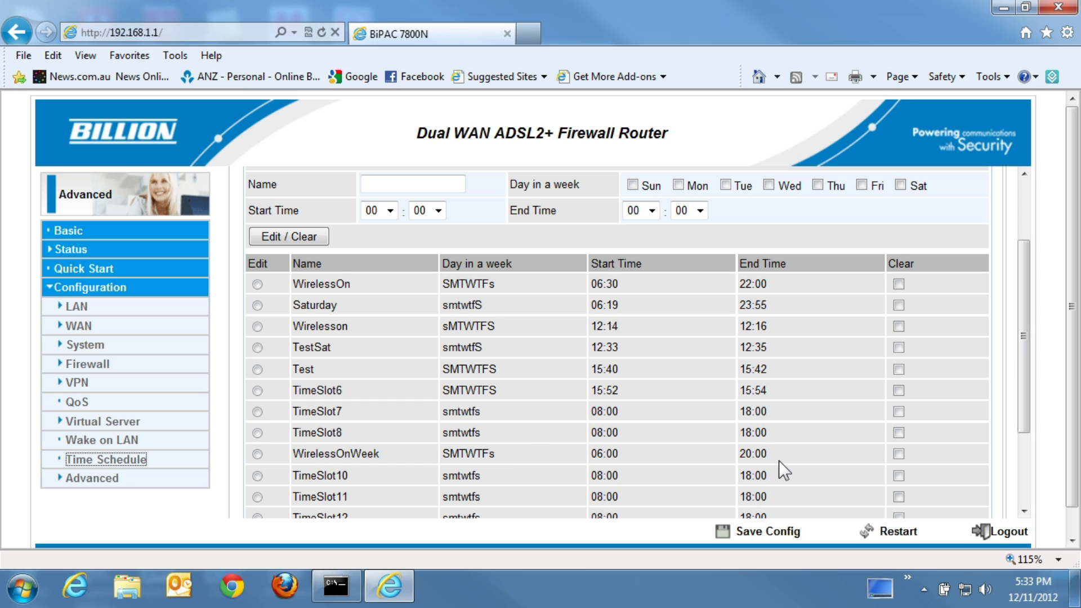
scroll(459, 447, "up", 3)
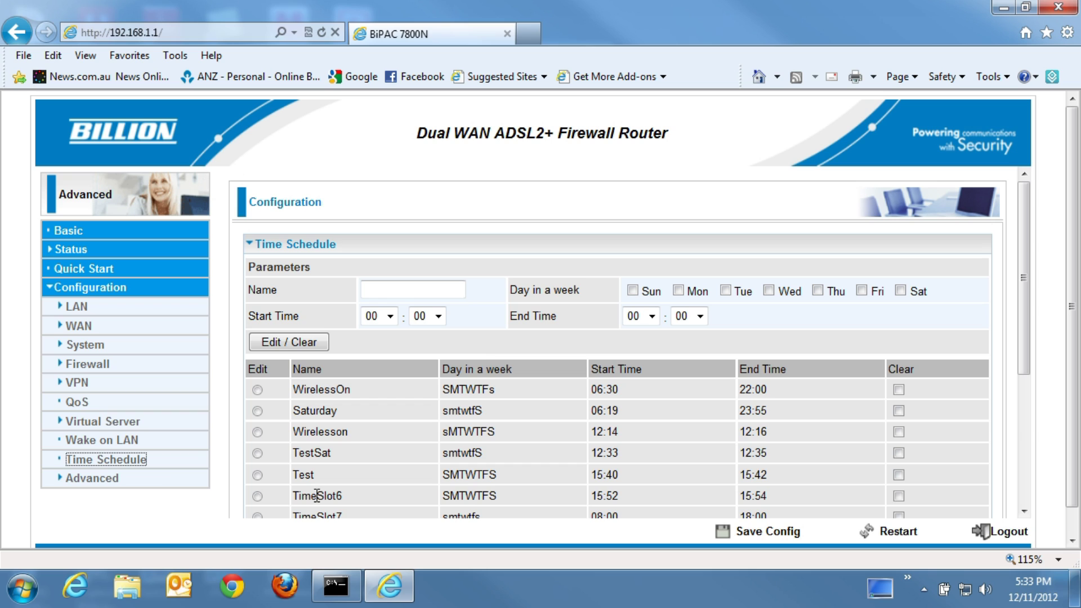